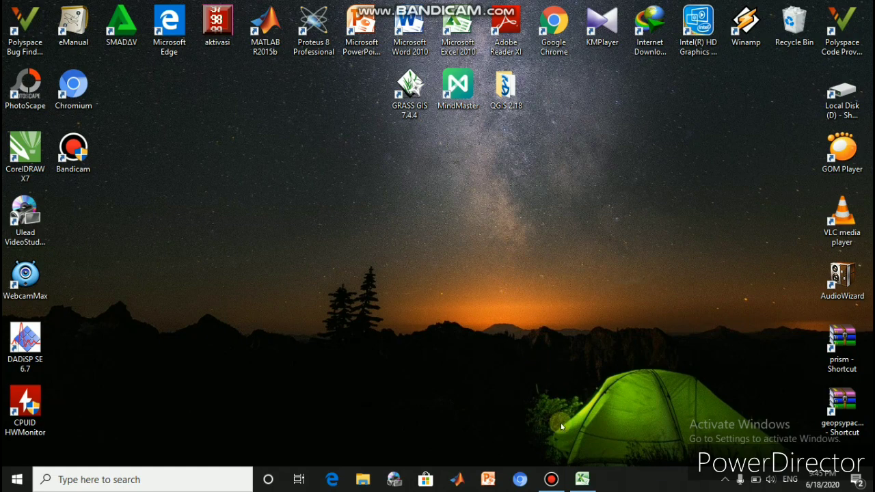
Step: Switch to the open Excel workbook and examine the LINE 1 table's electrode, current and voltage column headings on Sheet1
click(582, 478)
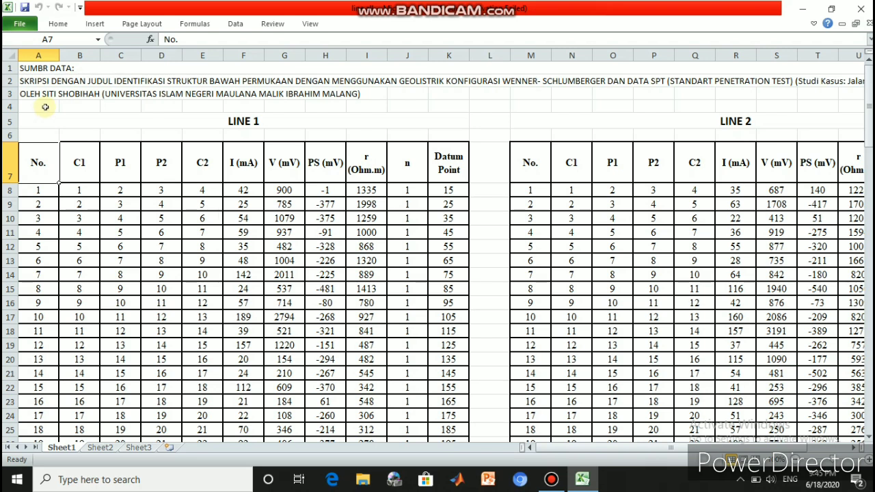
drag(619, 449, 573, 445)
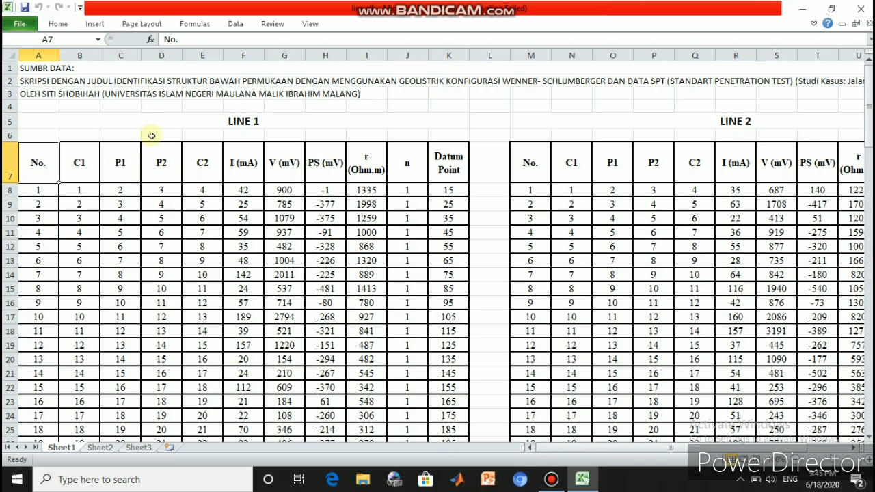
scroll(156, 140, down, 1)
scroll(164, 153, up, 1)
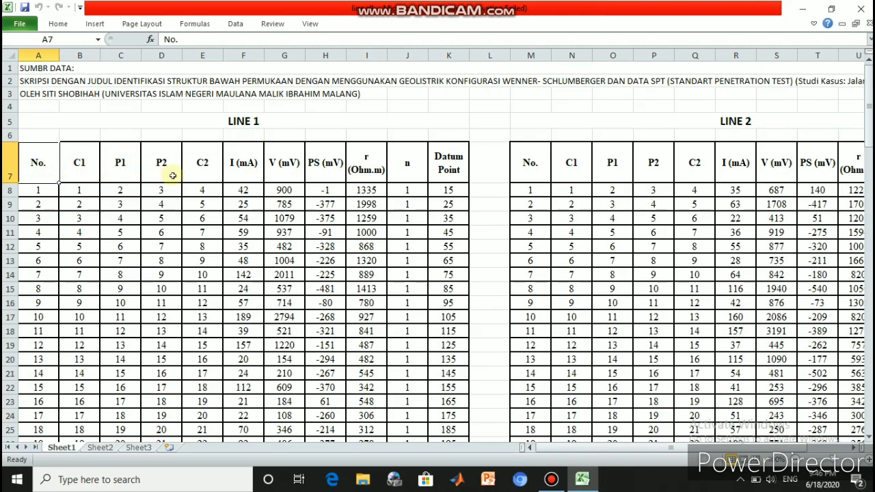
click(87, 159)
click(114, 163)
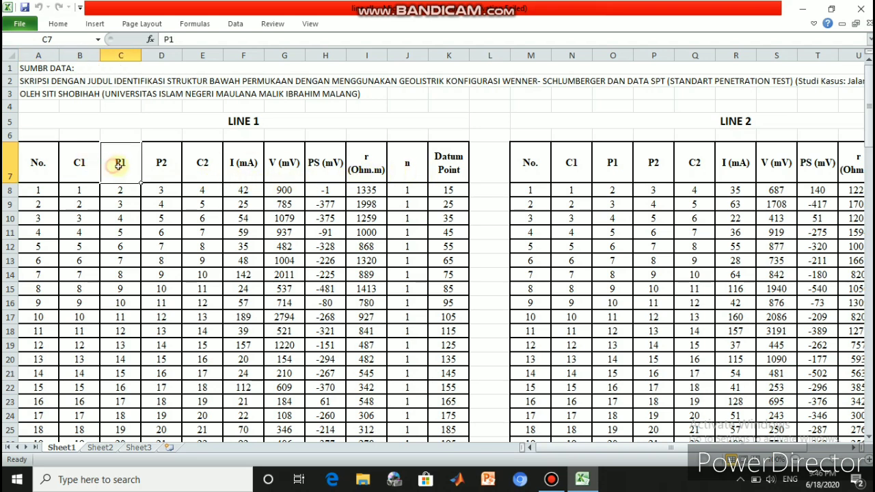
click(164, 167)
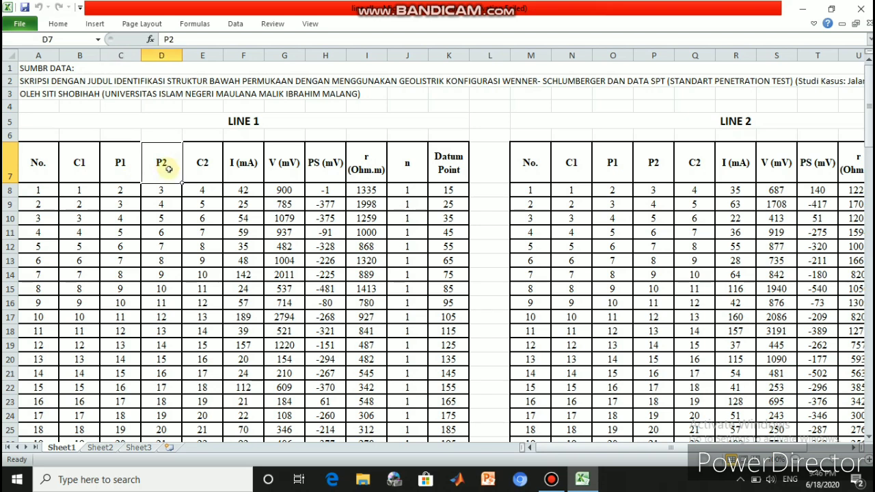
click(198, 166)
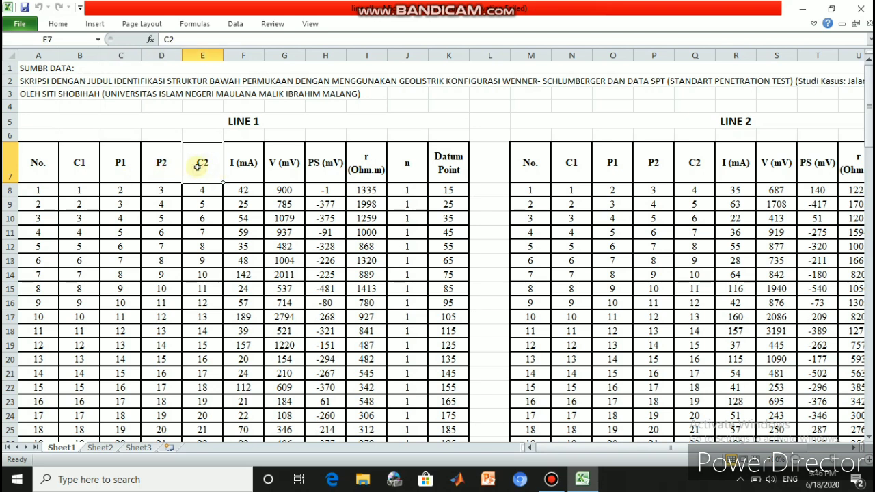
click(236, 166)
click(275, 171)
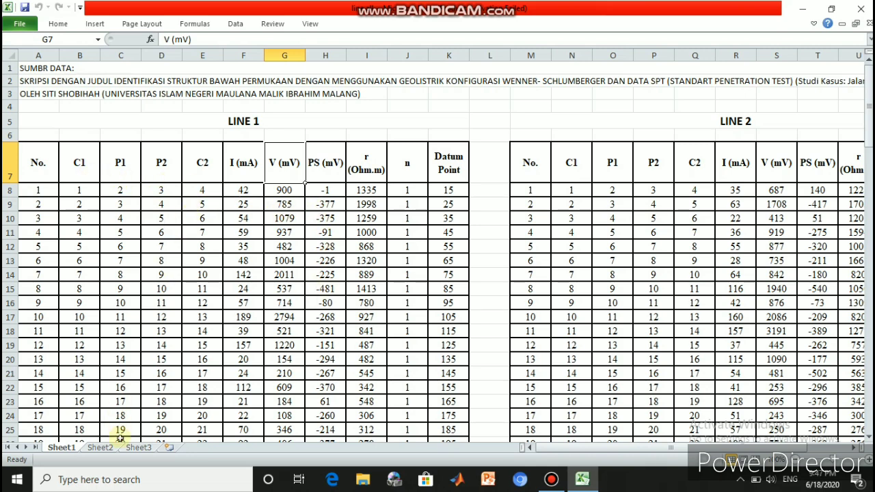
Step: On Sheet2, enter line1, 10 and 7 in cells A1 to A3 as the first header lines
click(101, 448)
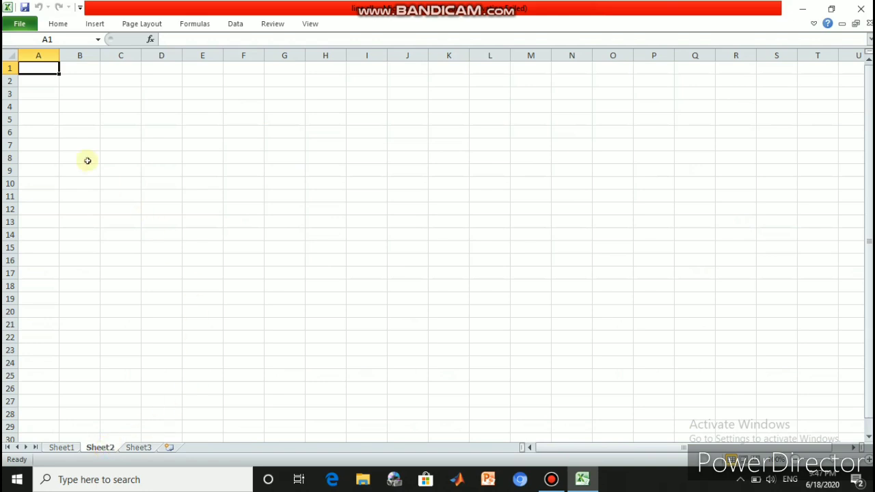
click(66, 449)
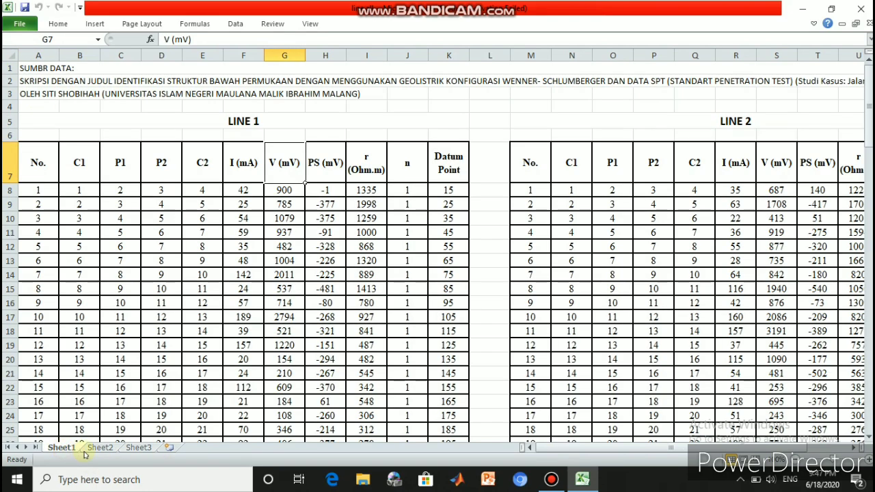
click(100, 448)
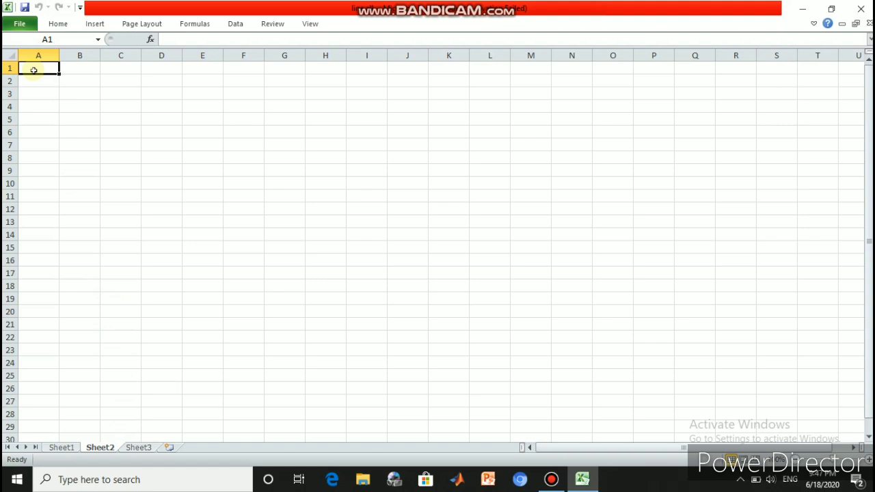
text(line1)
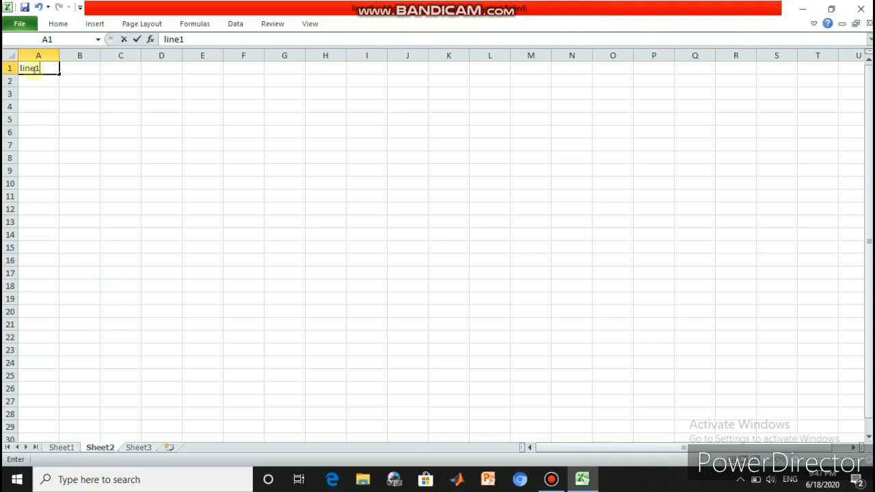
key(Return)
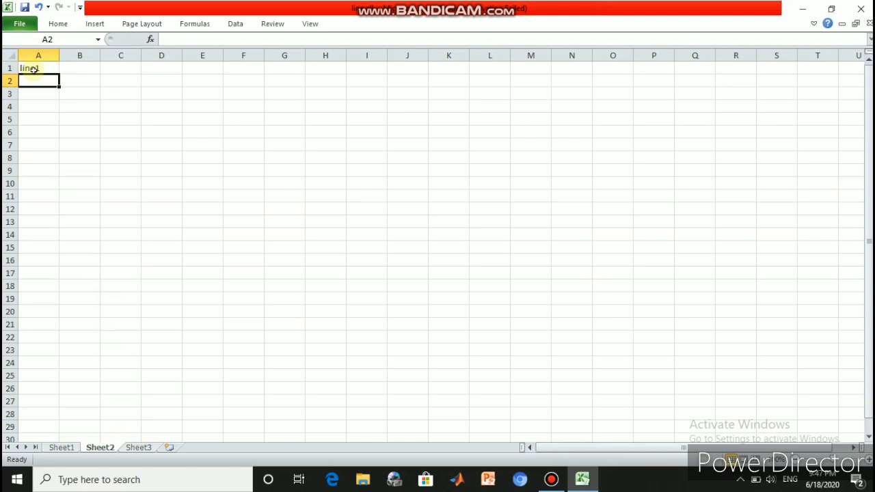
text(10)
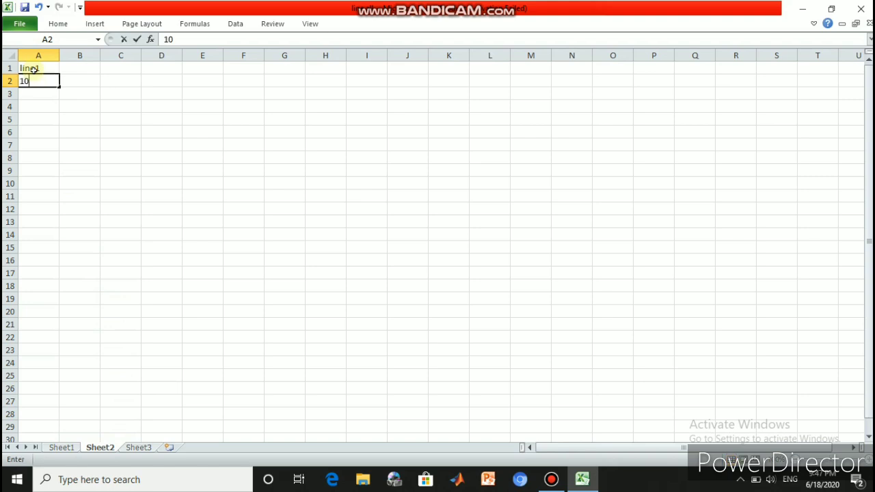
key(Return)
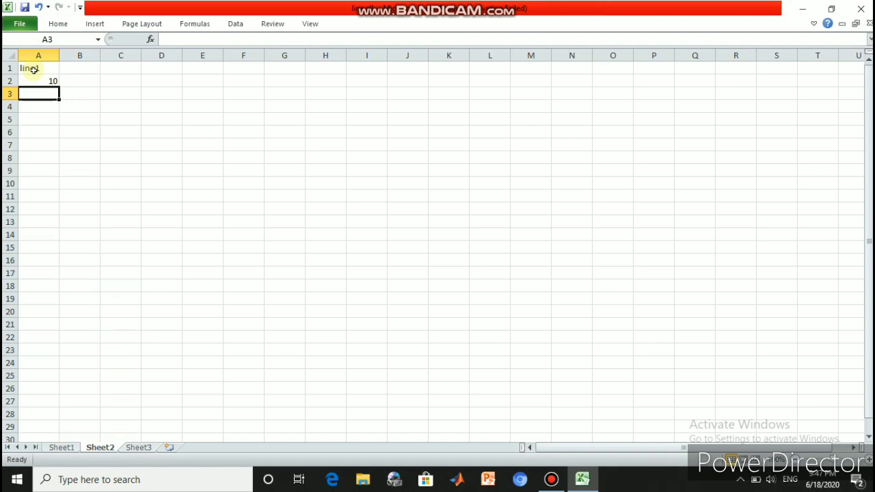
text(7)
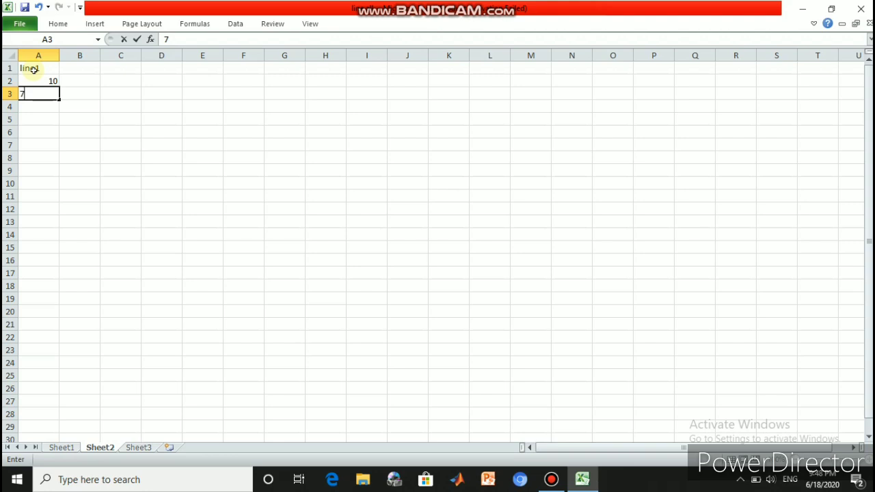
key(Return)
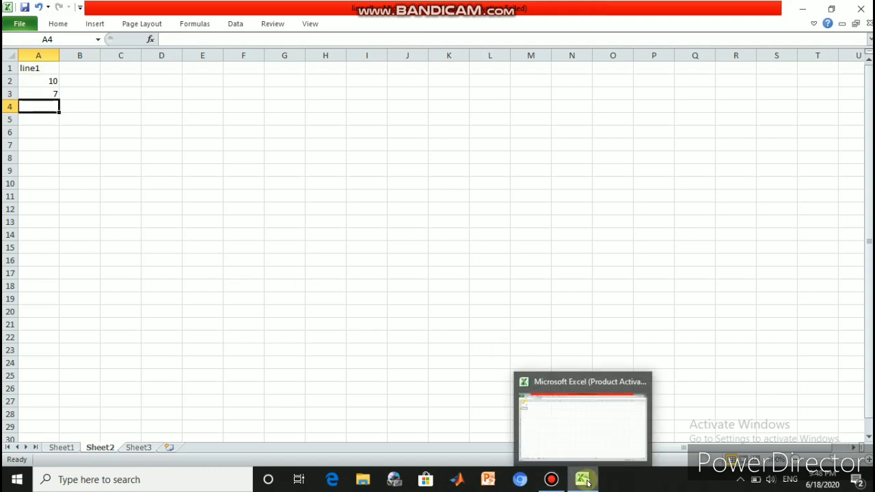
Step: Check how many data rows LINE 1 has on Sheet1 and enter 112 in cell A4 of Sheet2
click(62, 447)
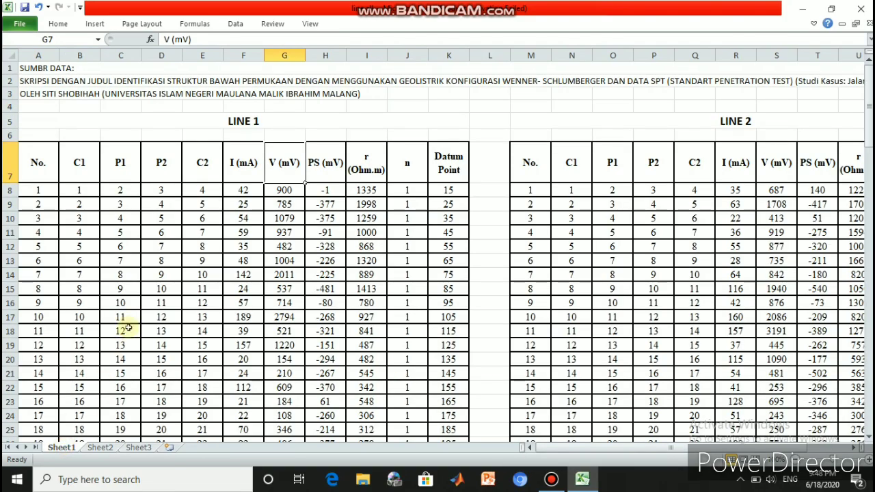
scroll(78, 294, down, 3)
scroll(78, 294, up, 3)
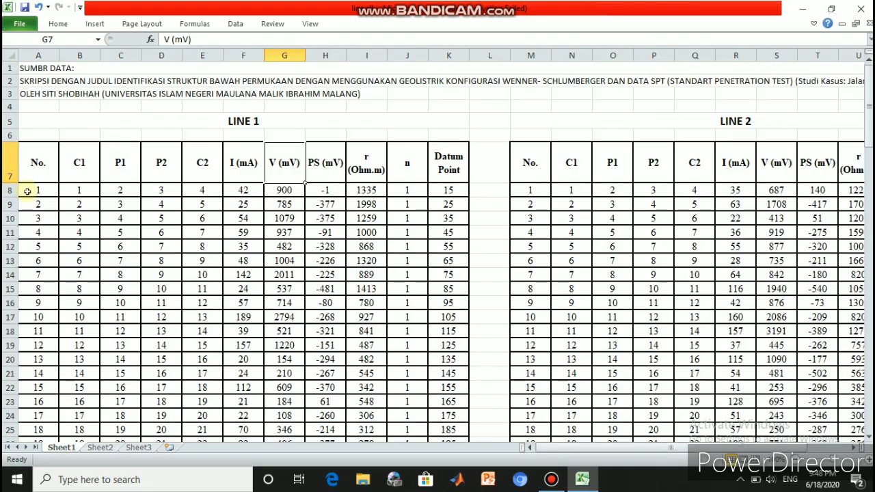
scroll(33, 196, down, 20)
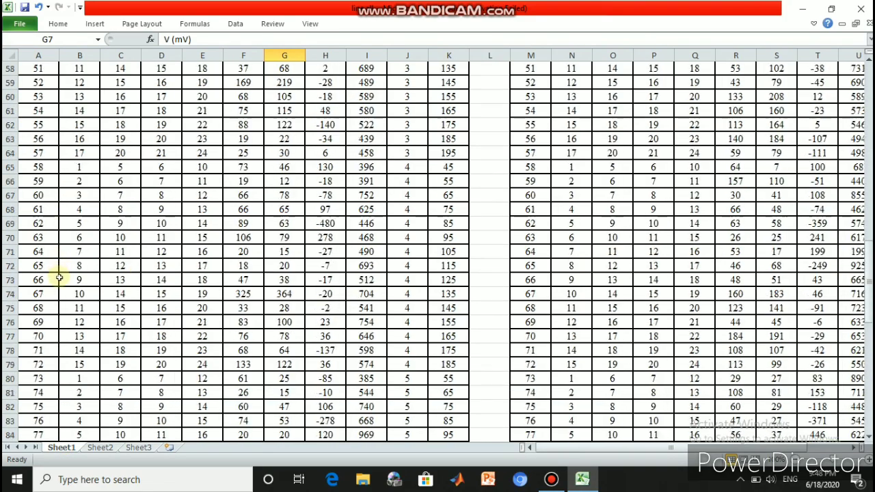
scroll(59, 284, down, 8)
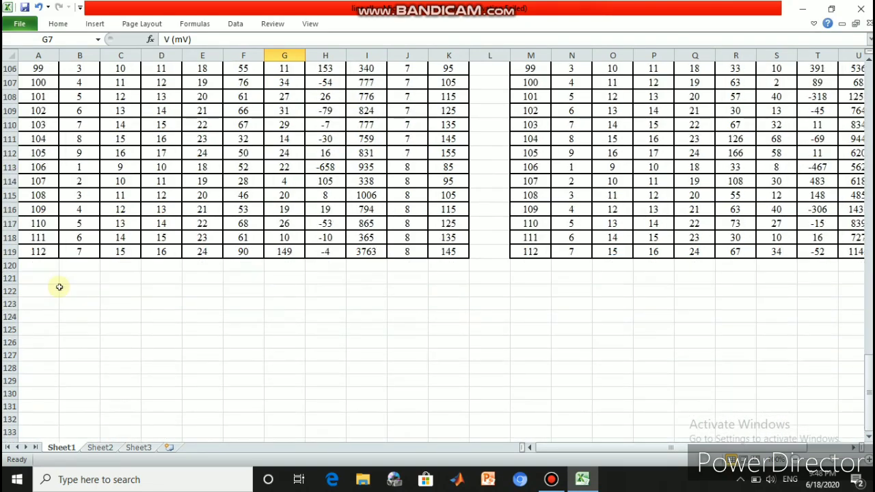
scroll(59, 287, up, 20)
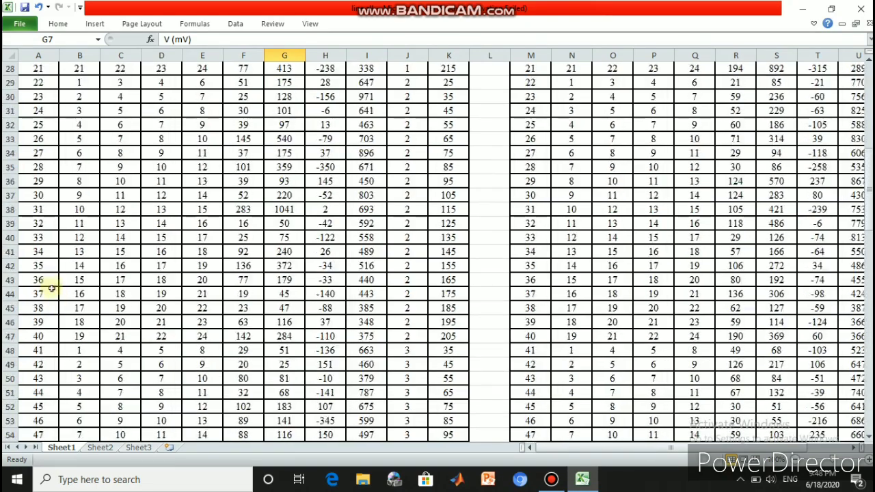
scroll(52, 284, up, 9)
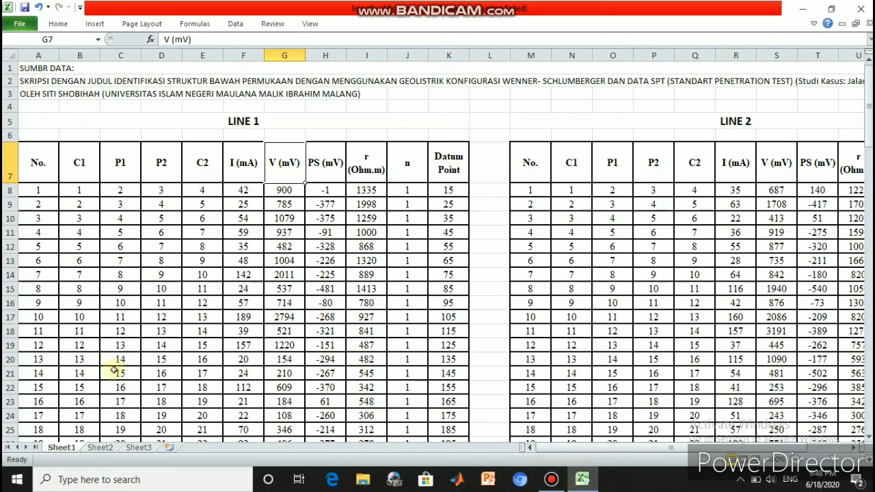
click(101, 448)
text(112)
key(Return)
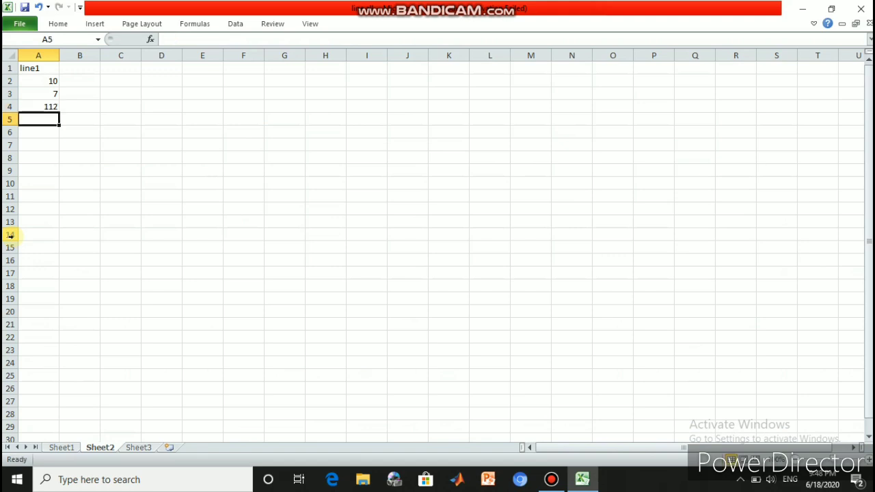
Step: Complete the header on Sheet2 with 1 in cell A5 and 0 in cell A6
text(1)
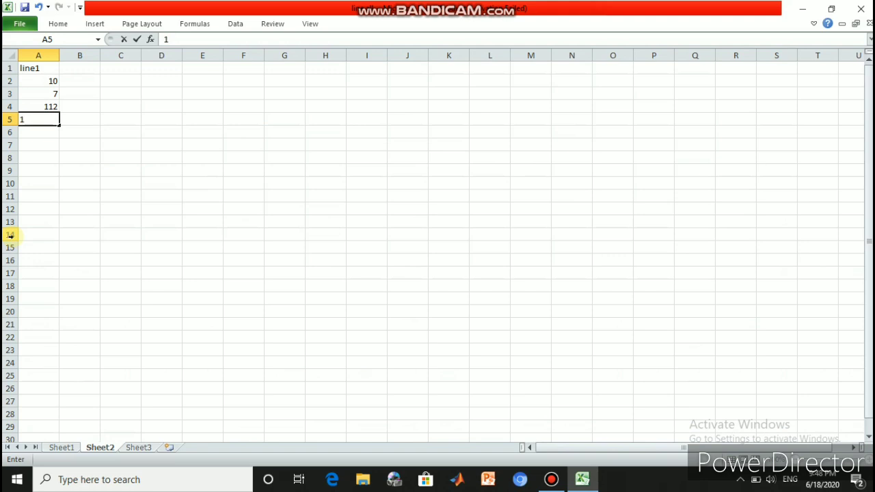
key(Return)
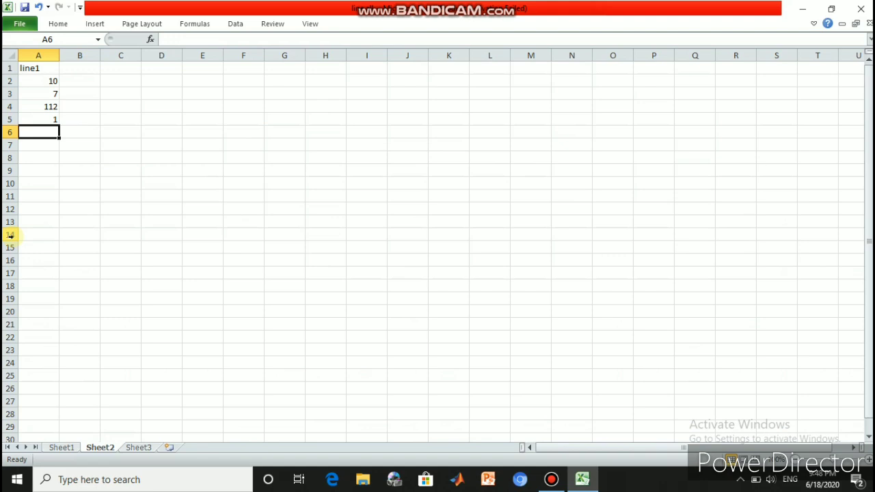
text(0)
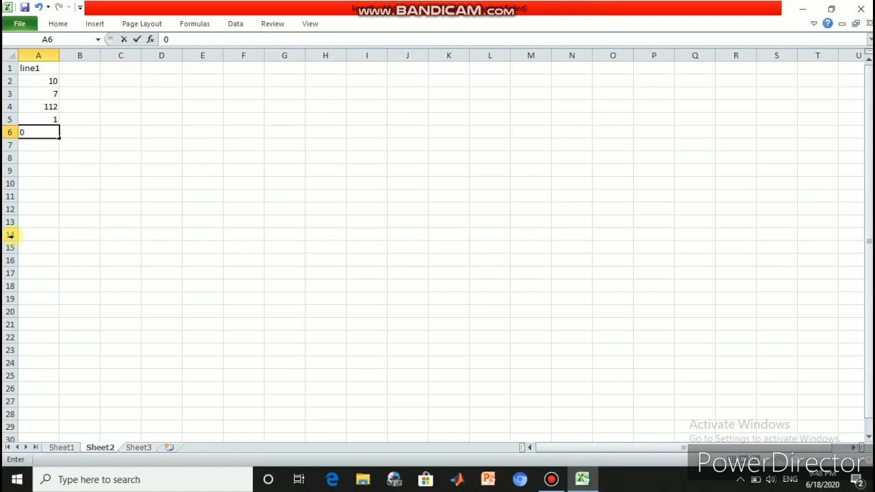
key(Return)
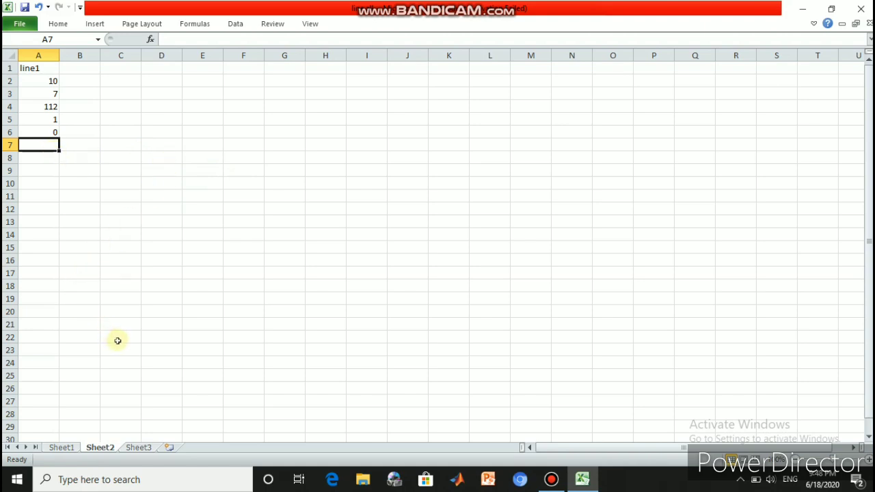
click(75, 146)
click(41, 148)
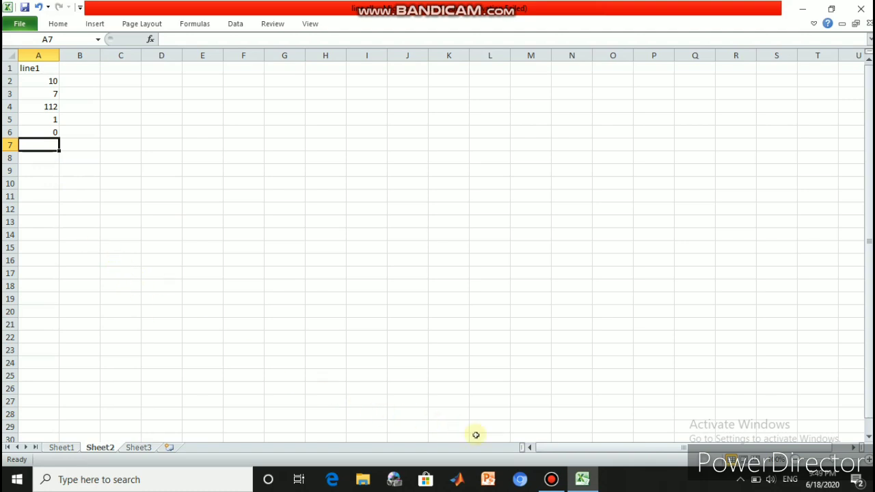
Step: Copy all LINE 1 Datum Point values (K8:K119) from Sheet1 and paste them into Sheet2 starting at cell A7
click(60, 448)
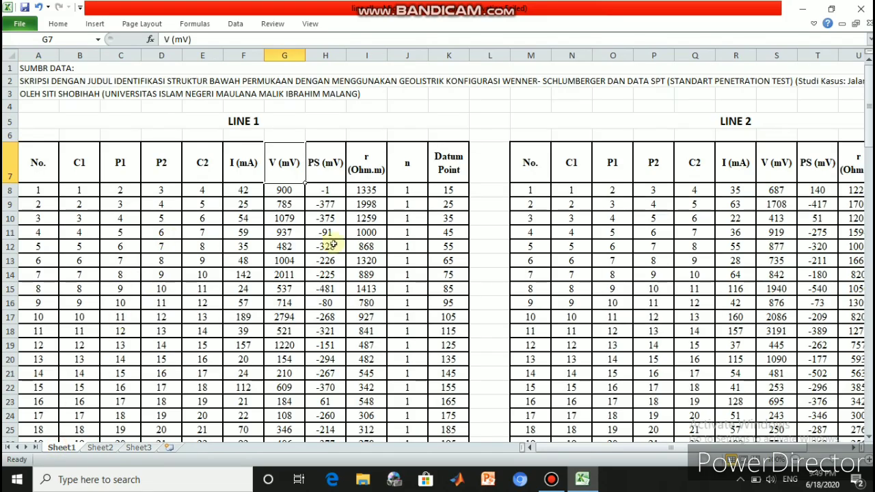
drag(448, 189, 449, 406)
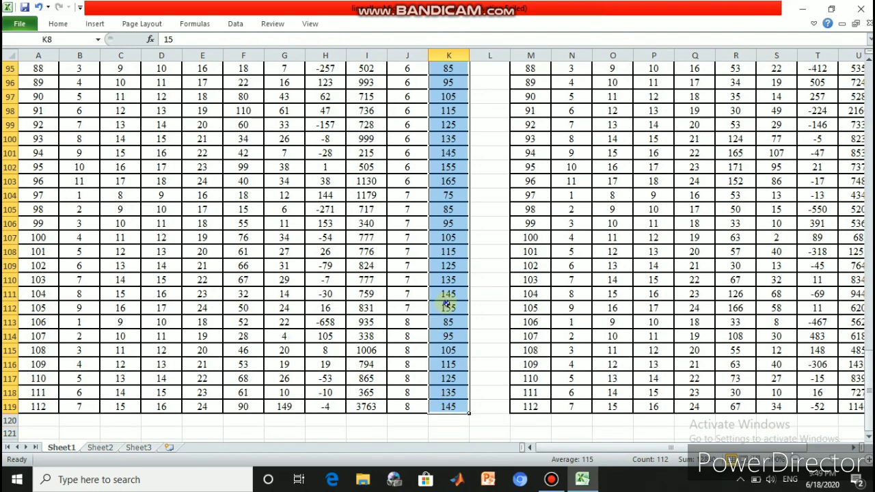
right_click(451, 306)
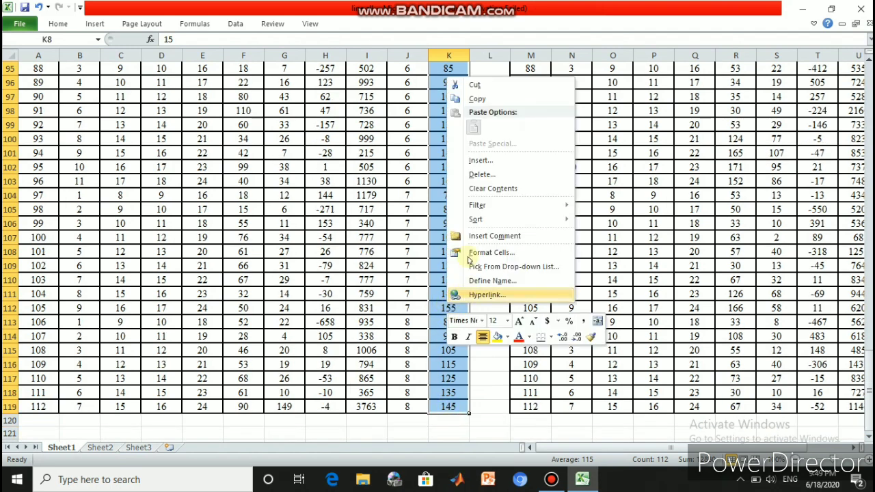
click(476, 99)
scroll(234, 333, up, 20)
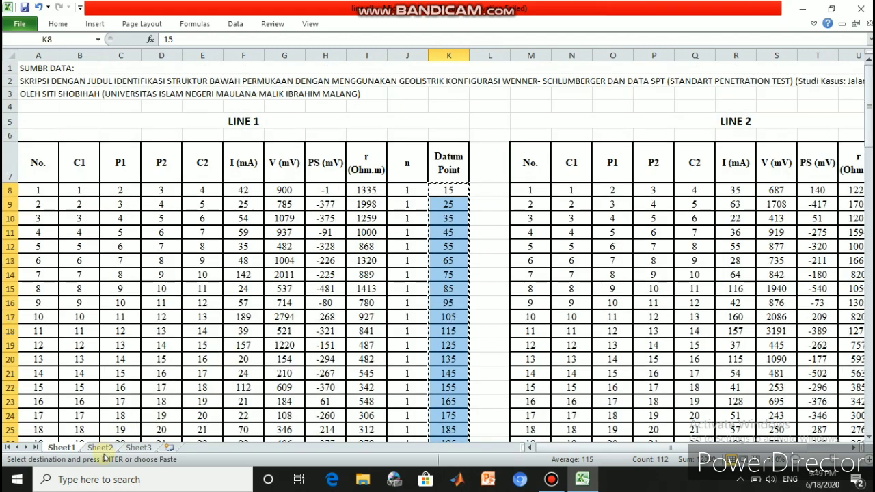
click(100, 448)
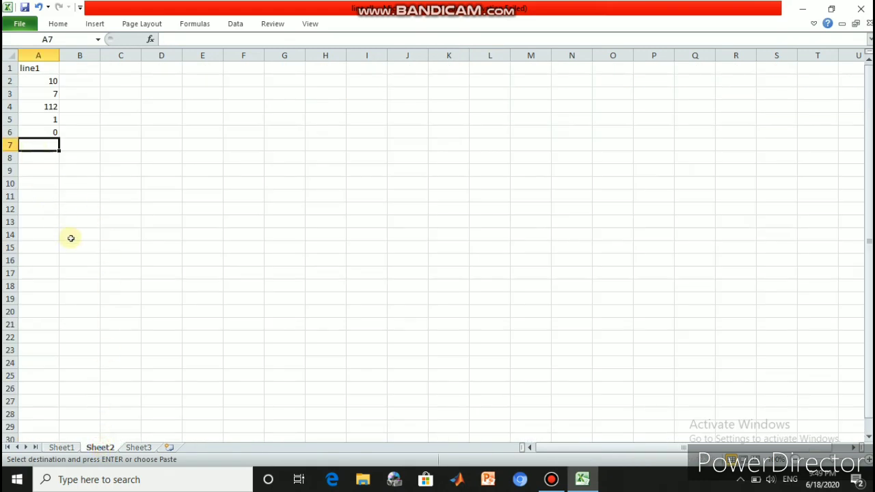
key(ctrl+v)
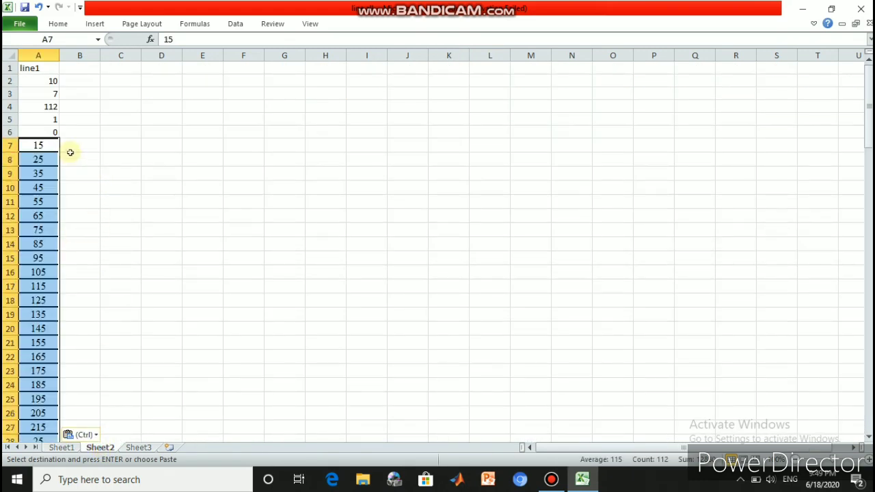
click(70, 149)
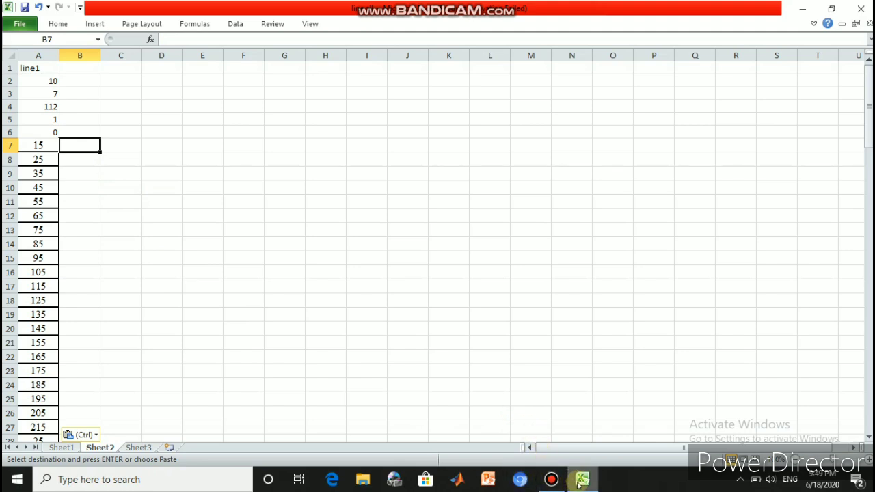
Step: Enter 10 in cell B7 of Sheet2 and fill it down column B to the last data row, B118
text(10)
key(Return)
click(80, 145)
drag(100, 153, 87, 481)
drag(88, 429, 87, 427)
click(121, 405)
scroll(110, 288, up, 20)
scroll(107, 137, up, 10)
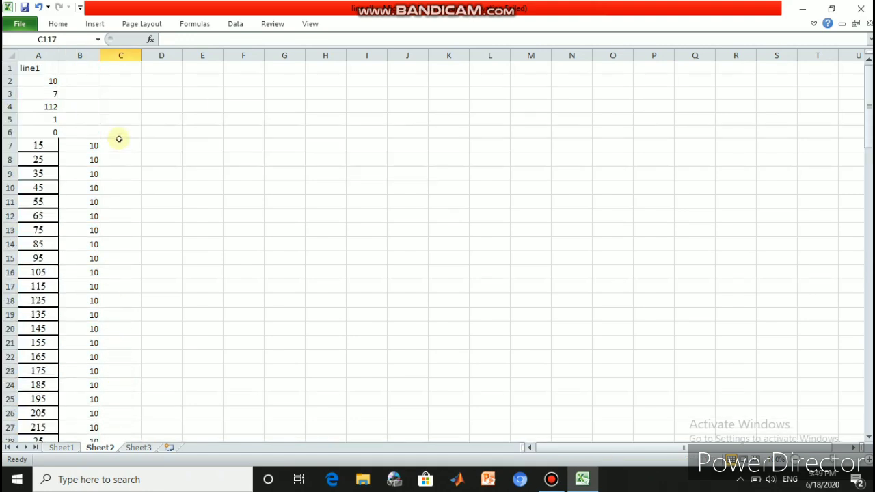
Step: Copy all LINE 1 n values (J8:J119) from Sheet1 and paste them into Sheet2 starting at cell C7
click(113, 147)
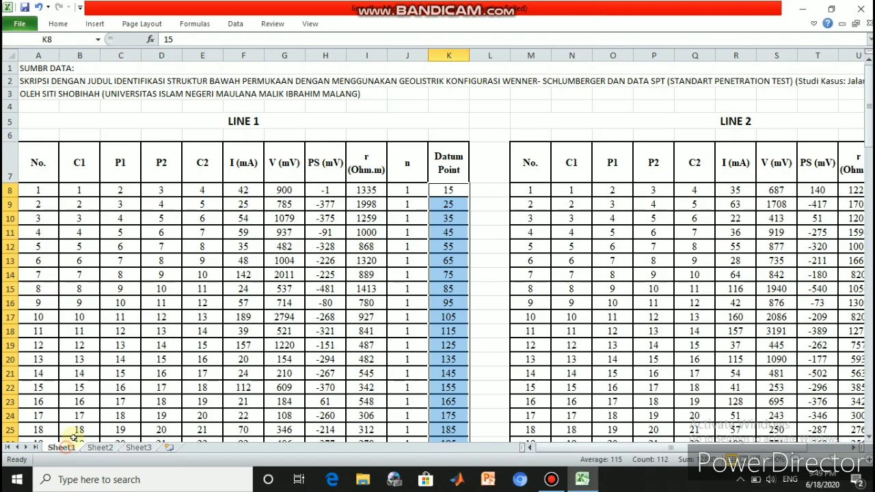
click(63, 448)
drag(406, 190, 402, 415)
right_click(399, 340)
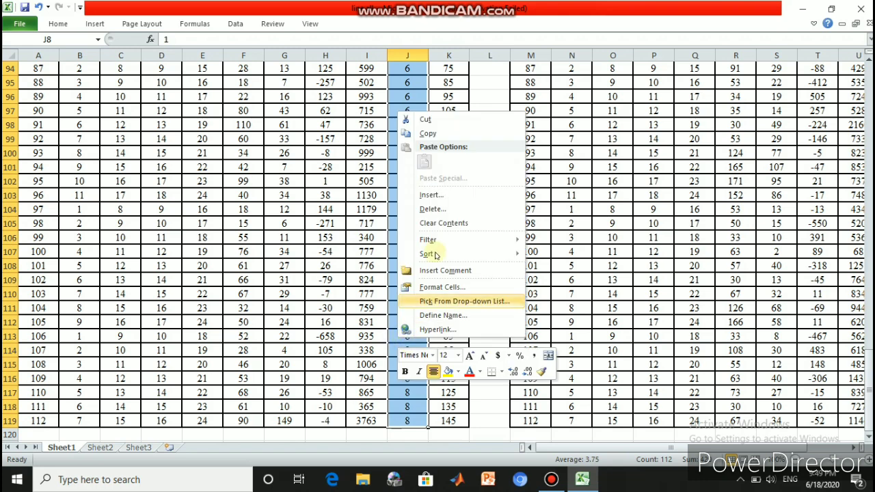
click(430, 134)
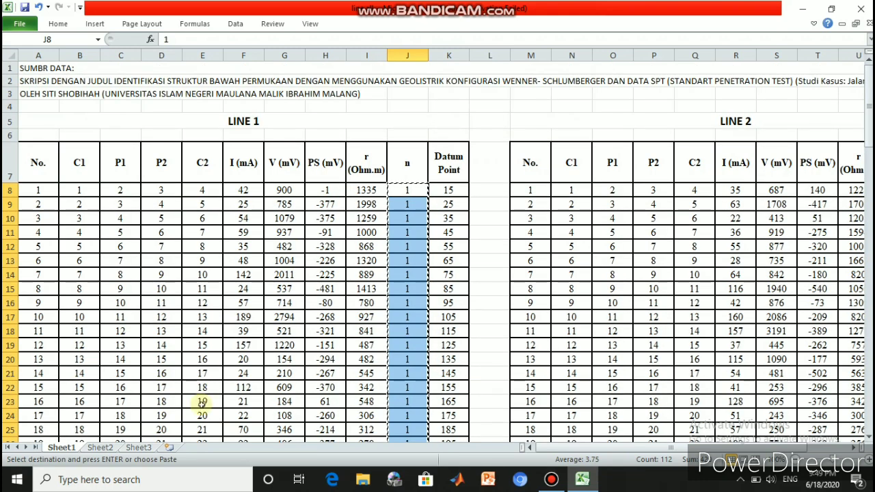
click(96, 448)
right_click(120, 146)
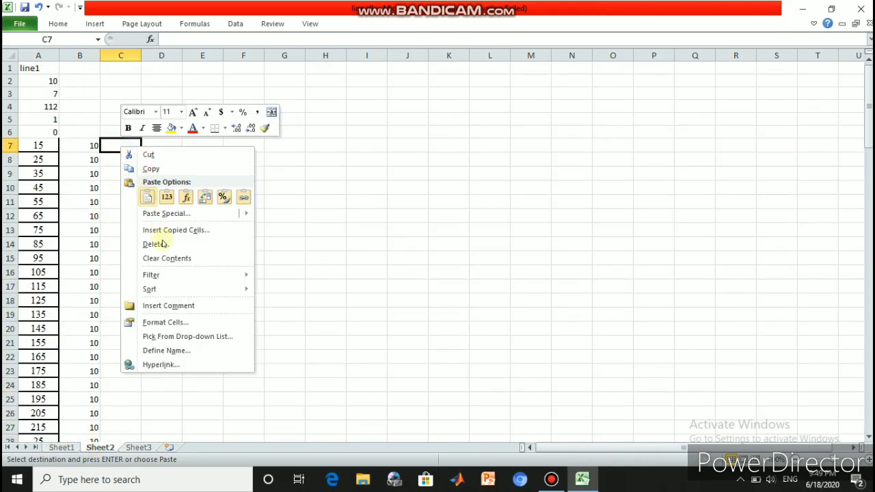
click(361, 176)
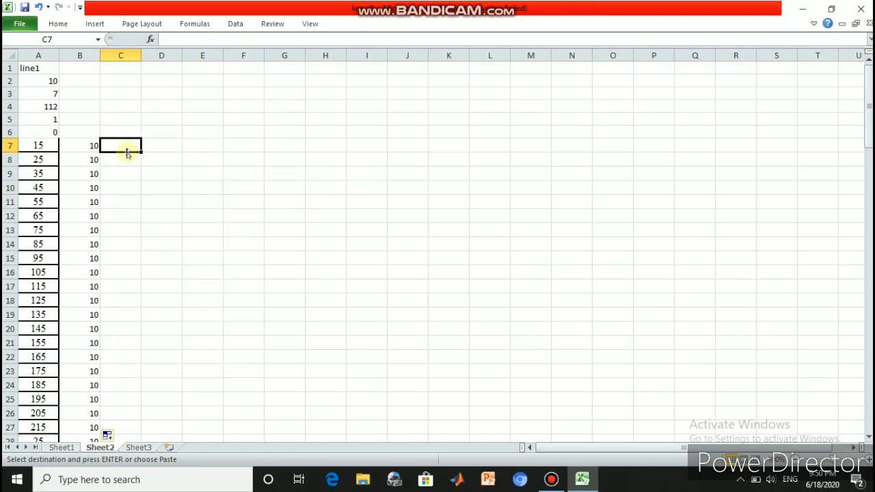
key(ctrl+v)
click(180, 202)
Step: Copy all LINE 1 r (Ohm.m) values (I8:I119) from Sheet1 and paste them into Sheet2 starting at cell D7
click(169, 148)
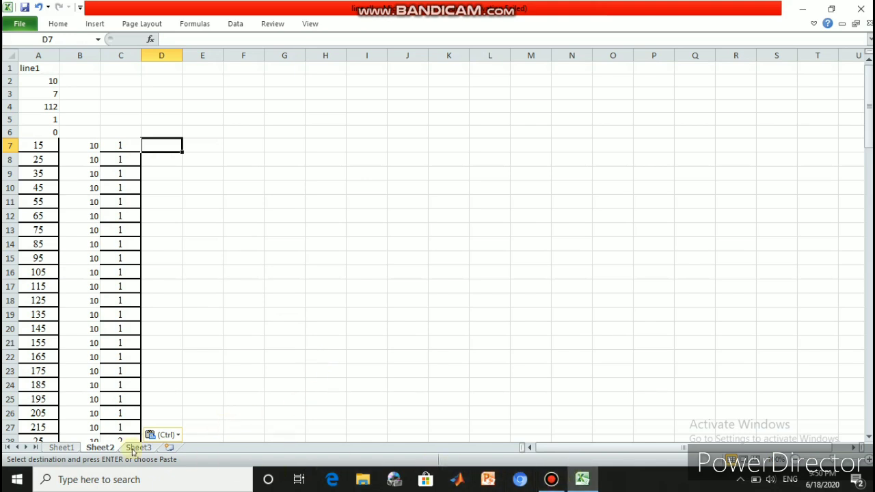
click(66, 447)
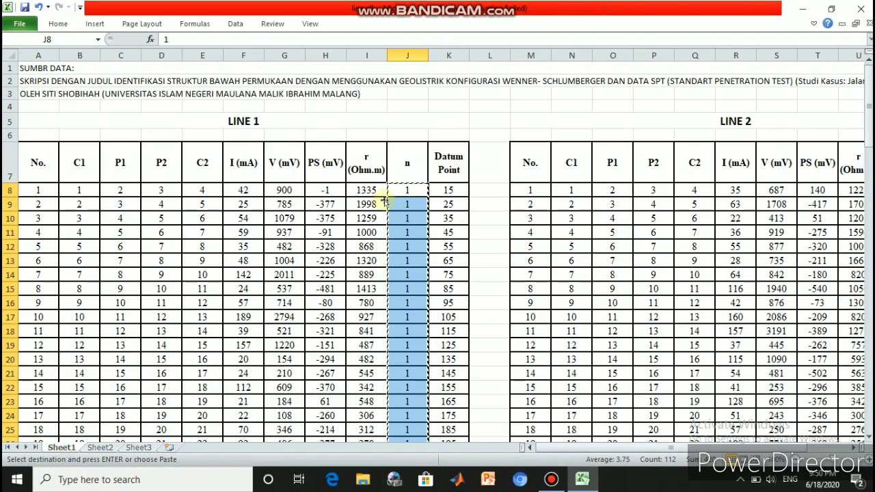
drag(362, 189, 365, 418)
right_click(367, 340)
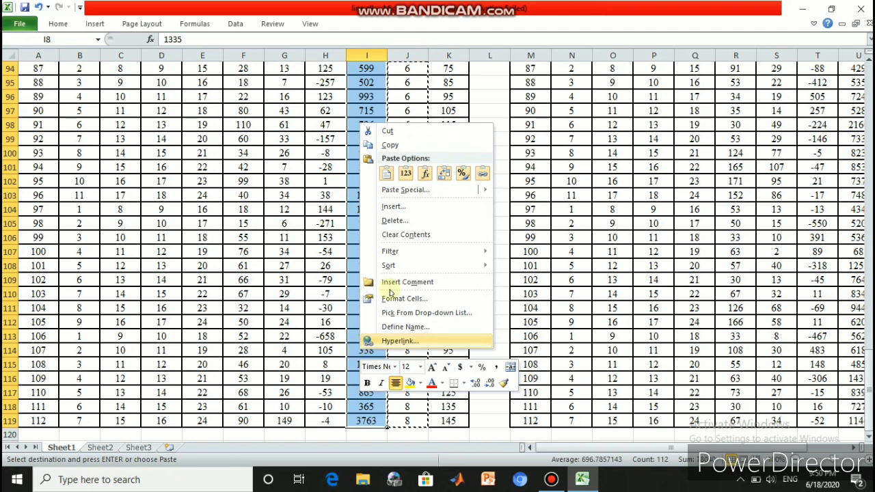
click(390, 145)
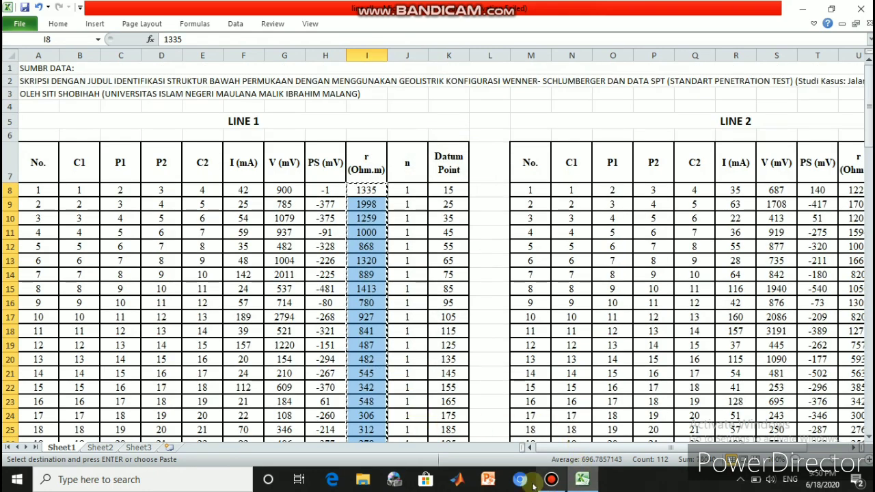
click(100, 448)
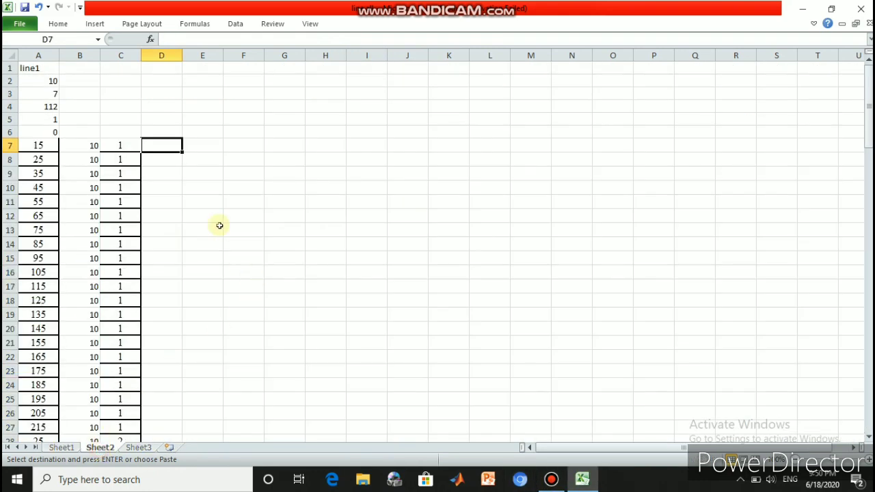
key(ctrl+v)
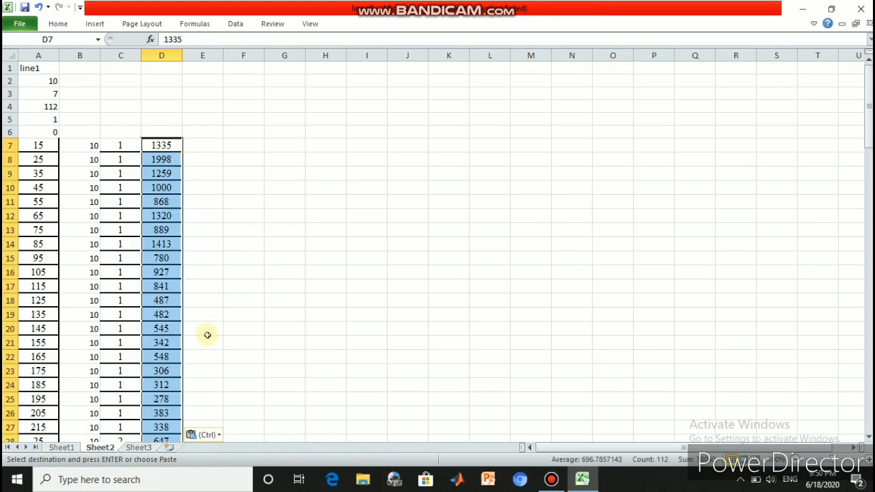
scroll(205, 329, down, 3)
click(239, 339)
scroll(206, 349, up, 3)
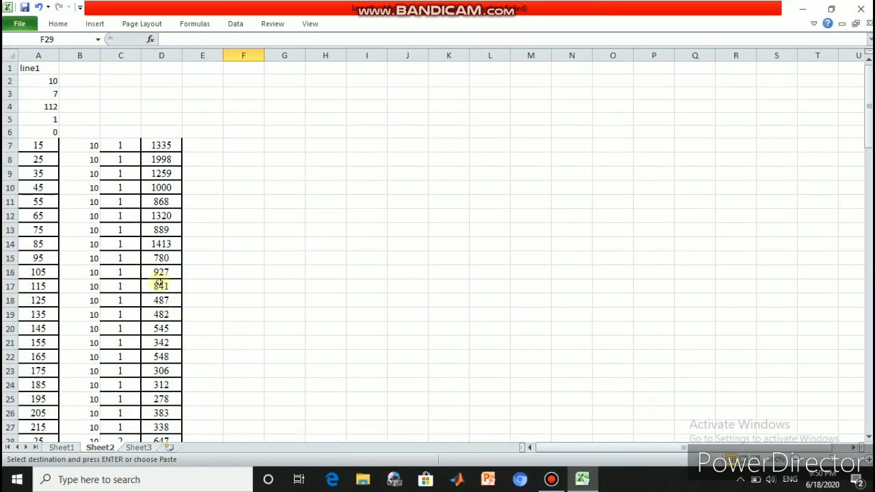
Step: Enter five closing zeros below the survey data in cells A119 to A123 of Sheet2
scroll(161, 301, down, 19)
scroll(137, 322, down, 17)
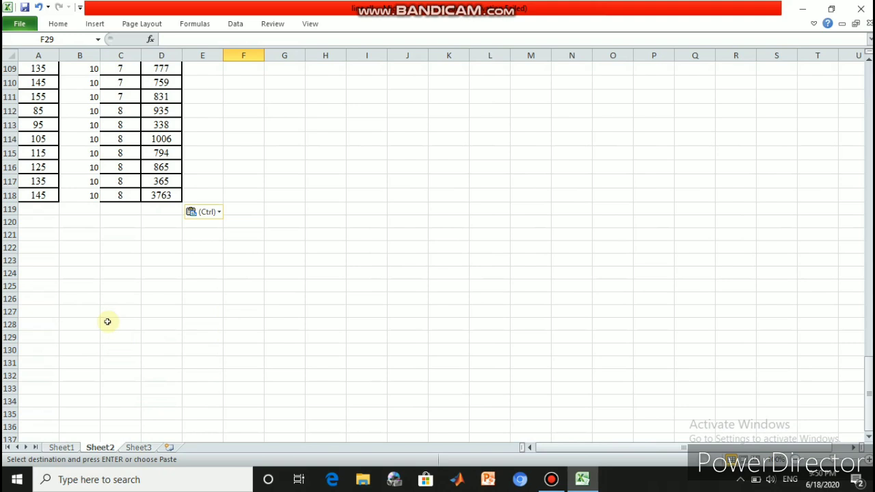
click(35, 210)
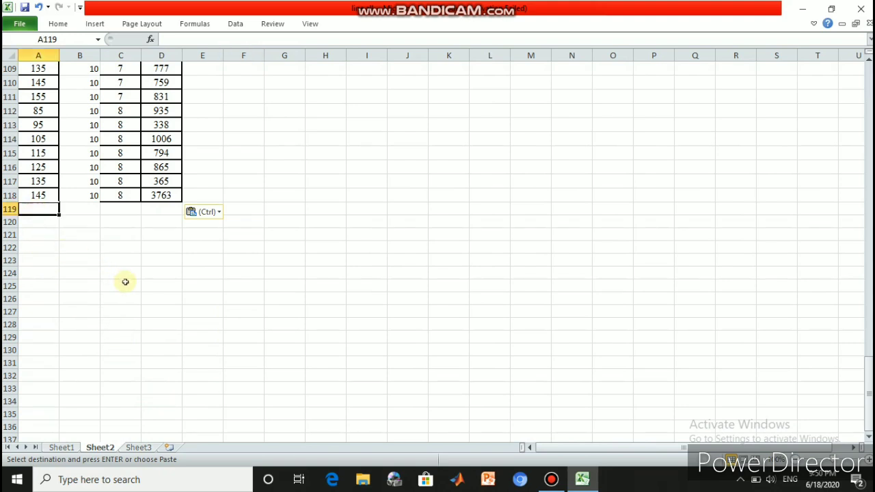
text(0)
key(Return)
text(0)
key(Return)
text(0)
key(Return)
text(0)
key(Return)
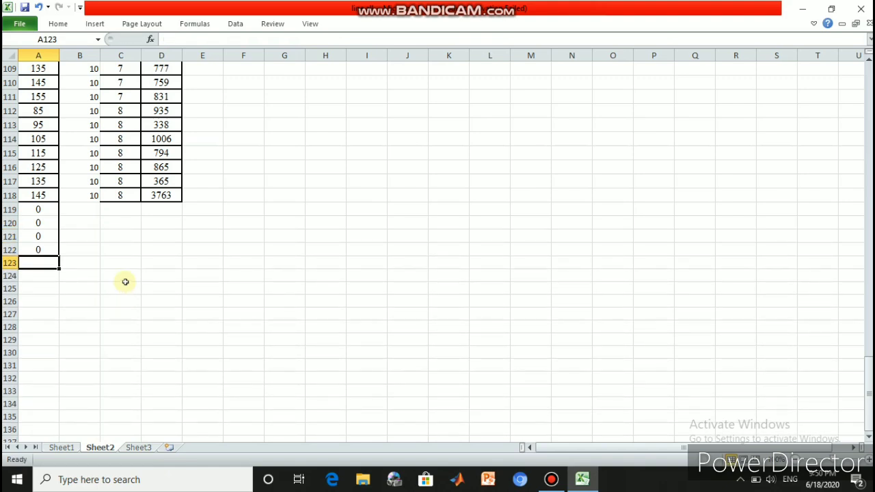
text(0)
key(Return)
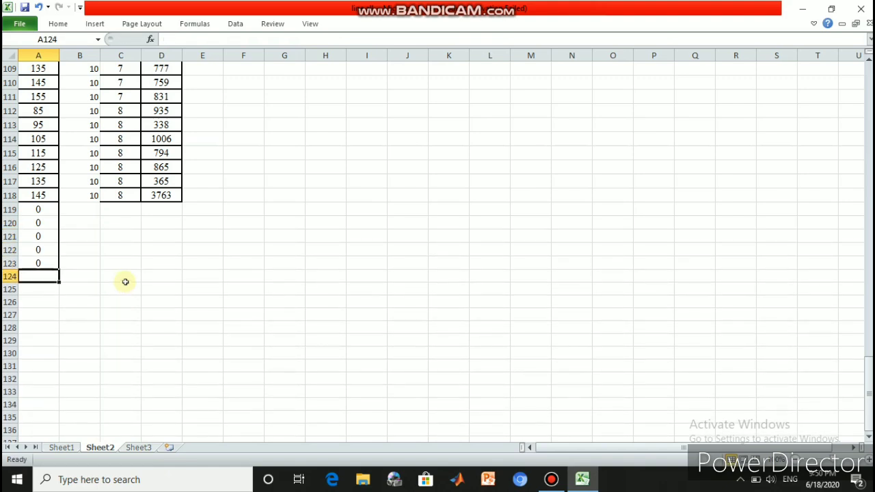
click(45, 266)
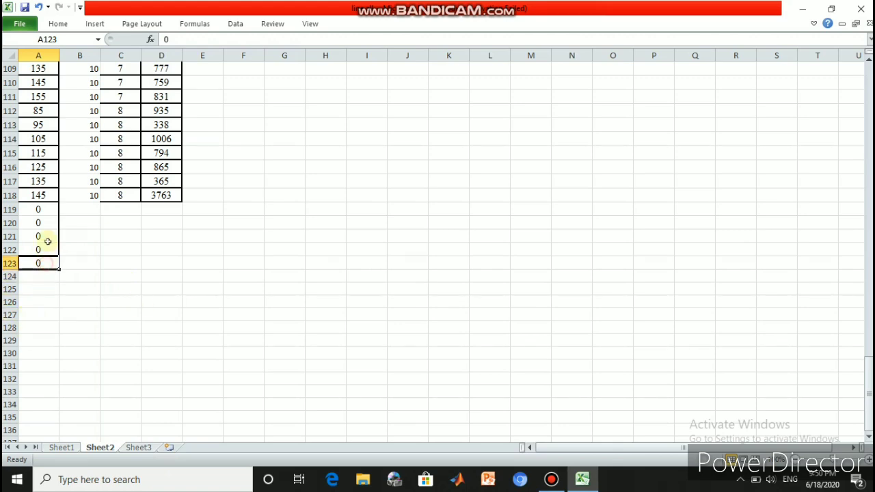
Step: Copy the complete block A1:D123 on Sheet2, from the line1 header to the closing zeros
scroll(151, 265, up, 20)
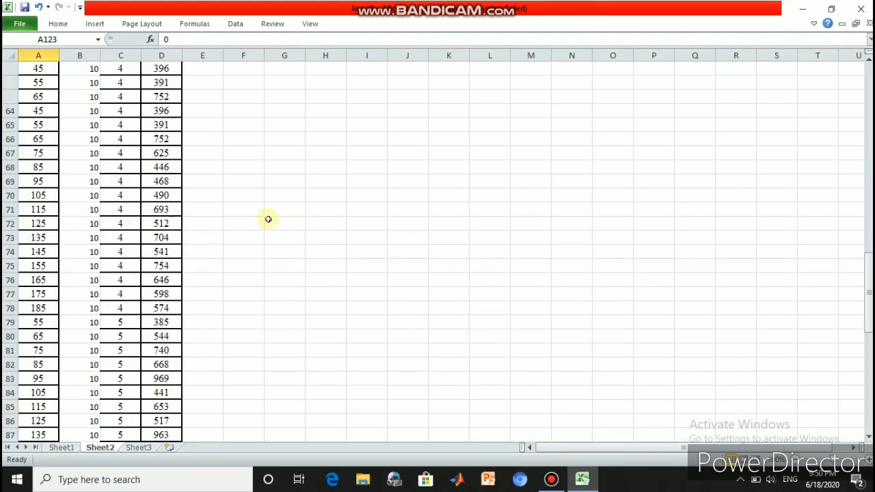
scroll(239, 236, up, 3)
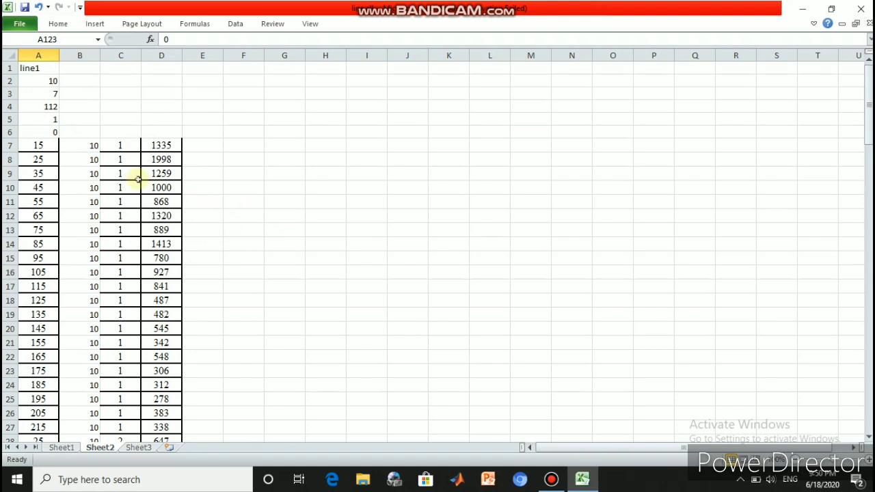
drag(39, 67, 156, 416)
right_click(90, 119)
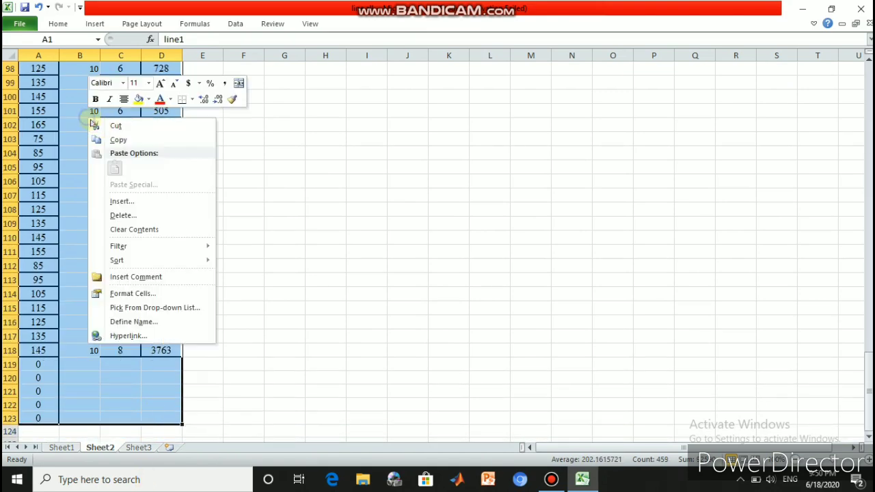
click(121, 141)
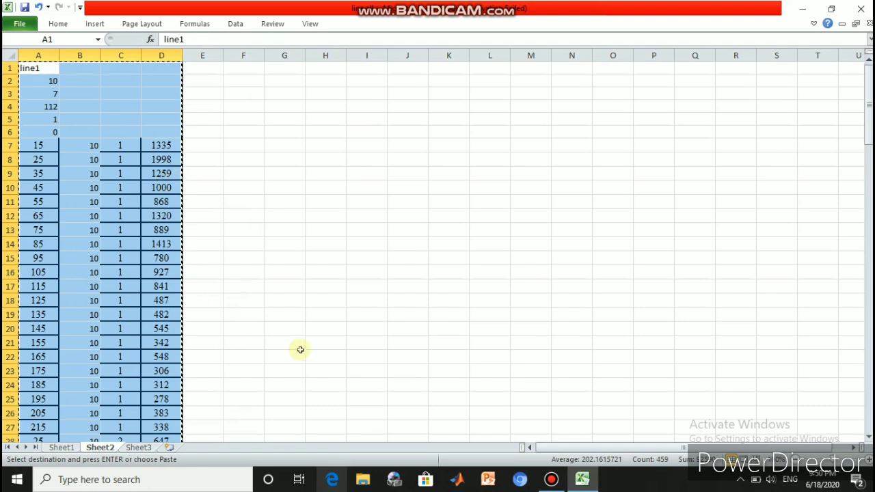
Step: Open Notepad, paste the copied Sheet2 data into the blank document and remove the empty line at its end
click(137, 480)
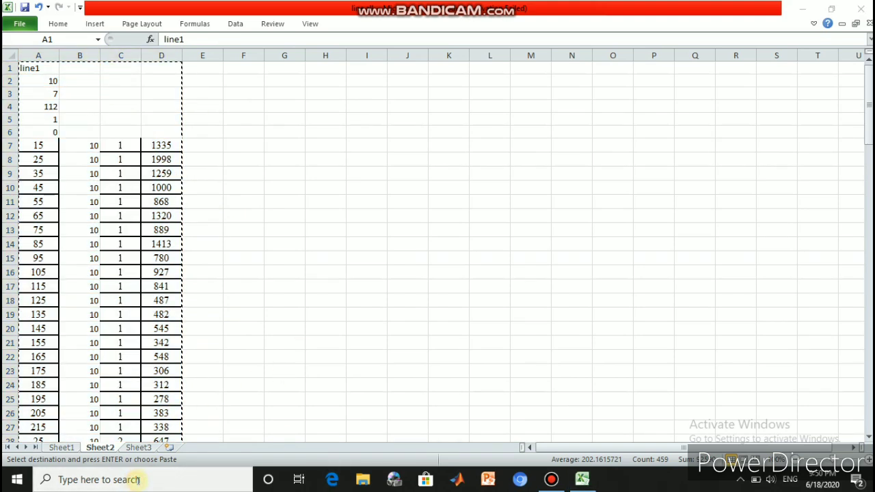
text(note)
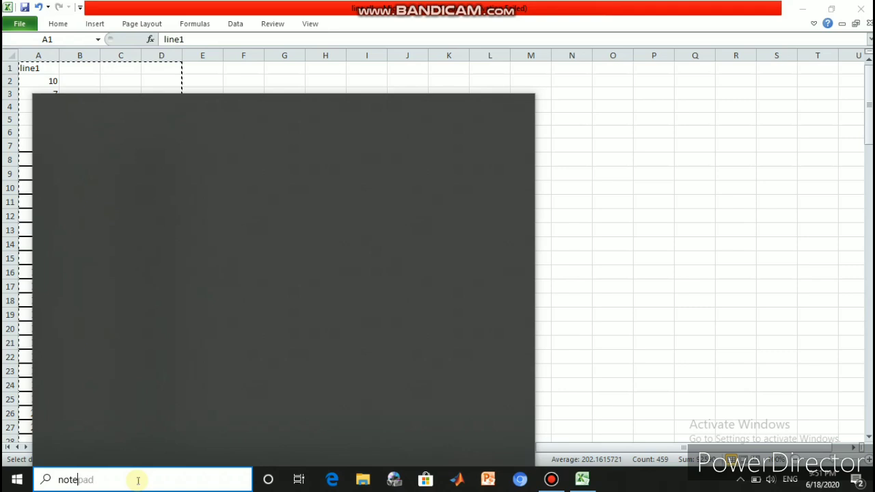
text(pa)
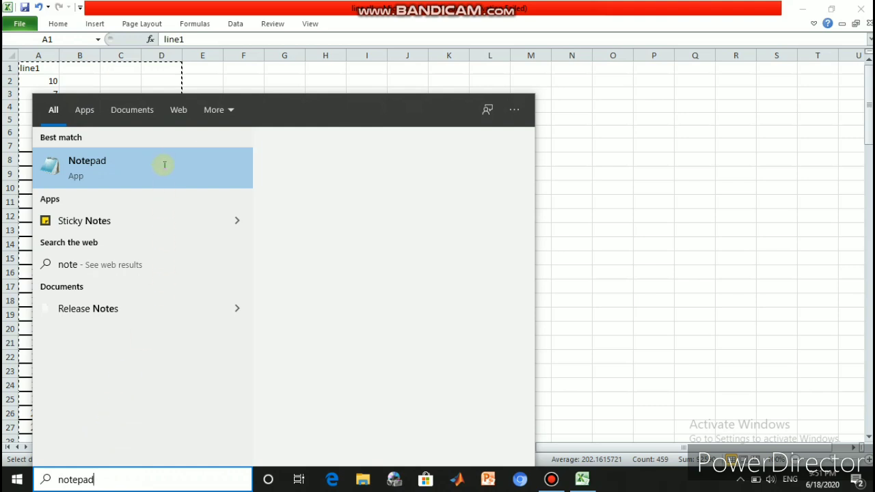
text(d)
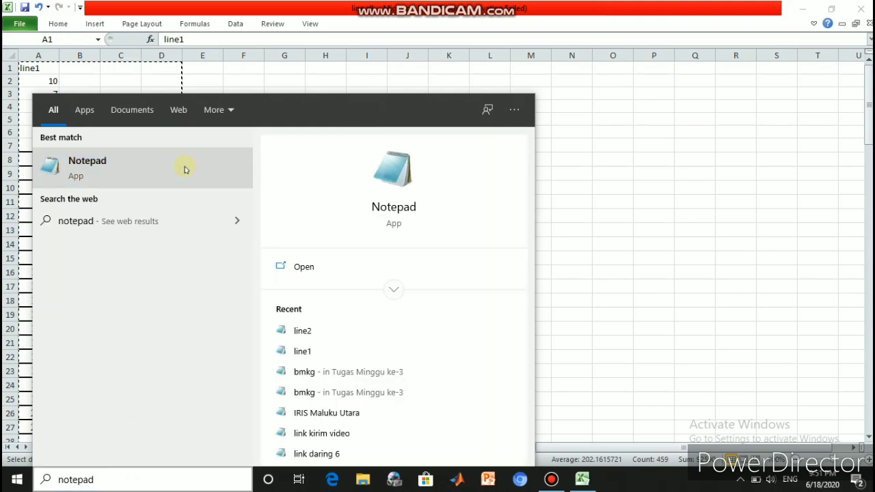
click(186, 169)
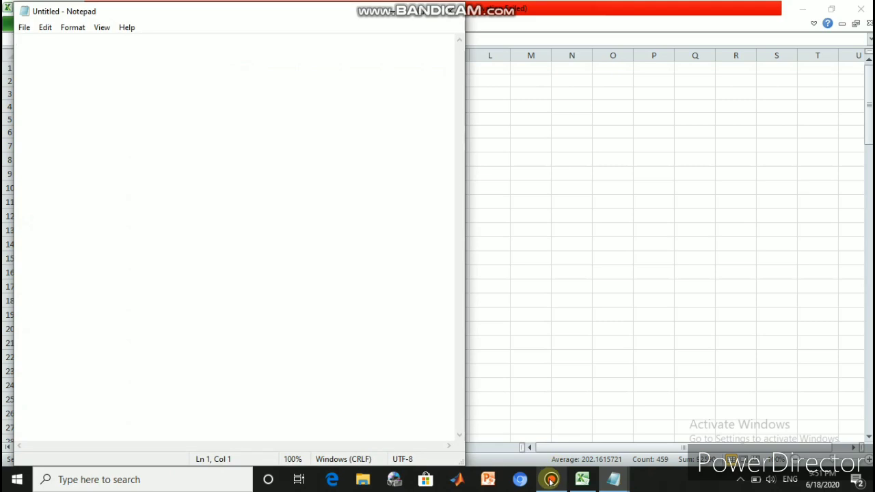
mouse_move(551, 481)
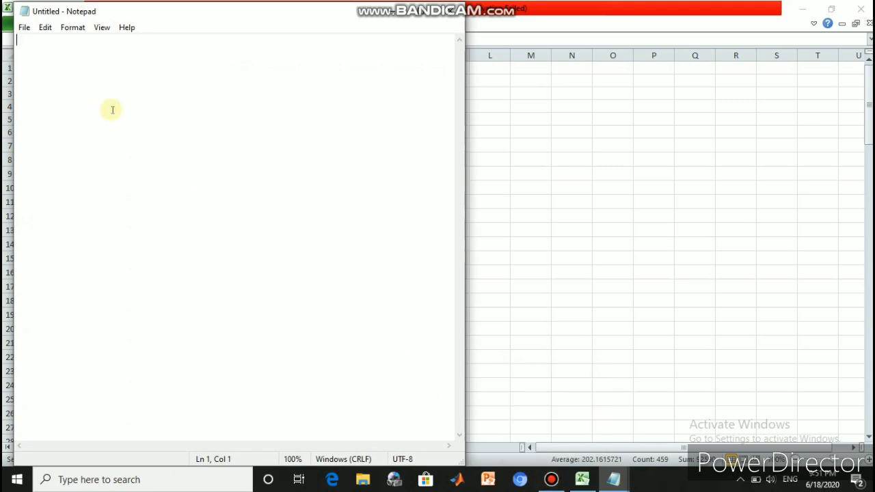
key(ctrl+v)
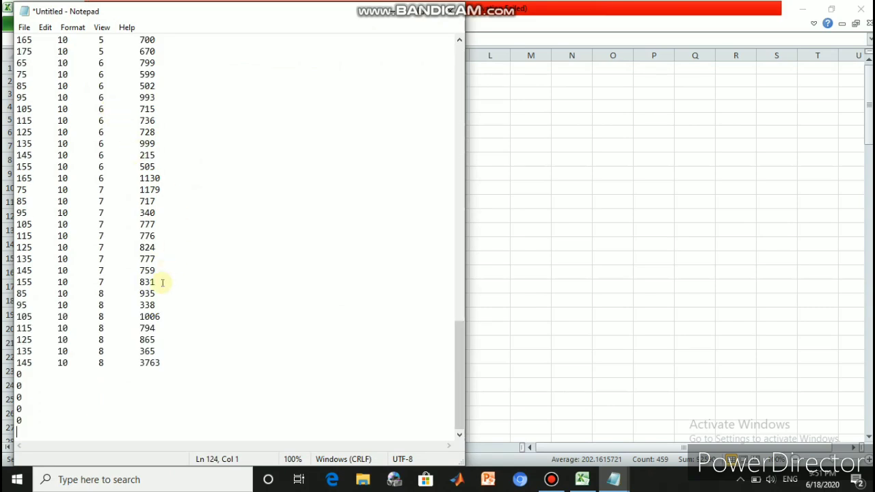
key(BackSpace)
Step: Review the pasted text in Notepad, checking the header lines and the four data columns
scroll(146, 274, up, 20)
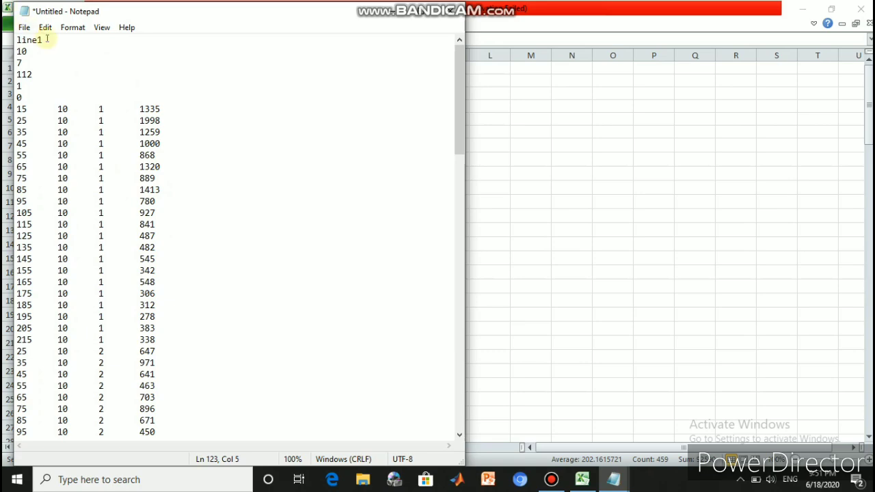
scroll(123, 111, down, 4)
scroll(123, 111, up, 2)
scroll(137, 109, down, 7)
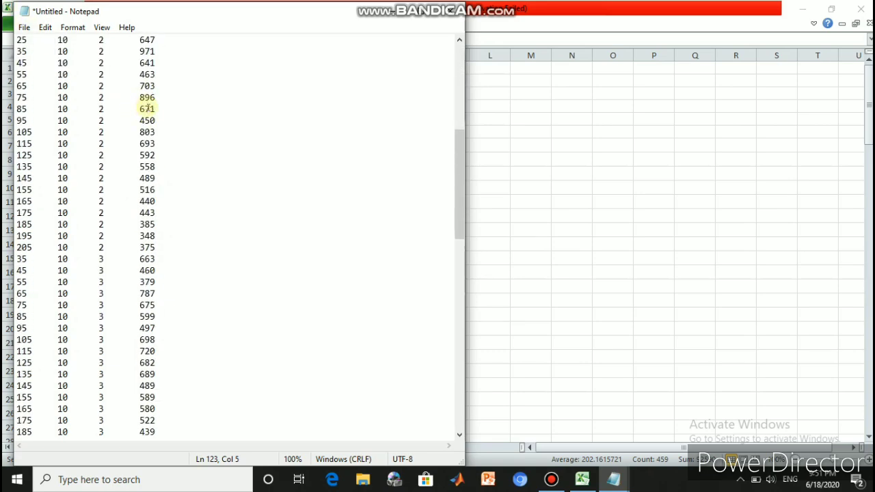
scroll(147, 106, down, 20)
scroll(150, 102, up, 4)
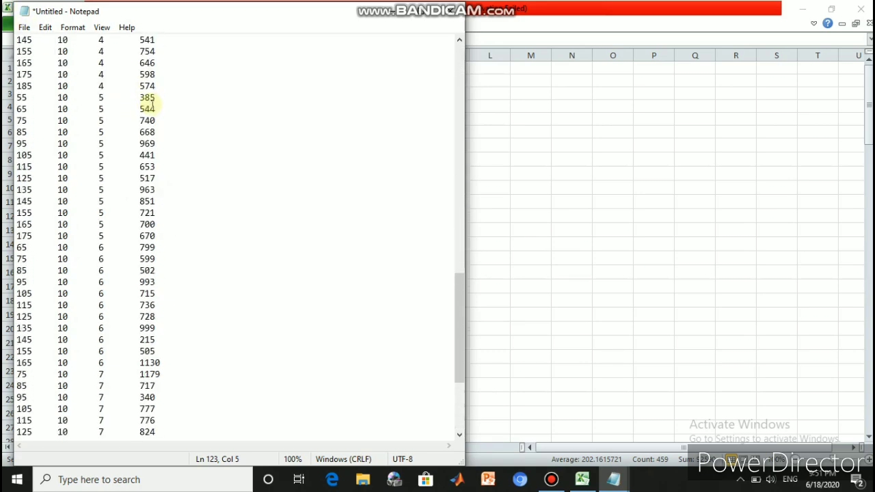
scroll(146, 102, up, 20)
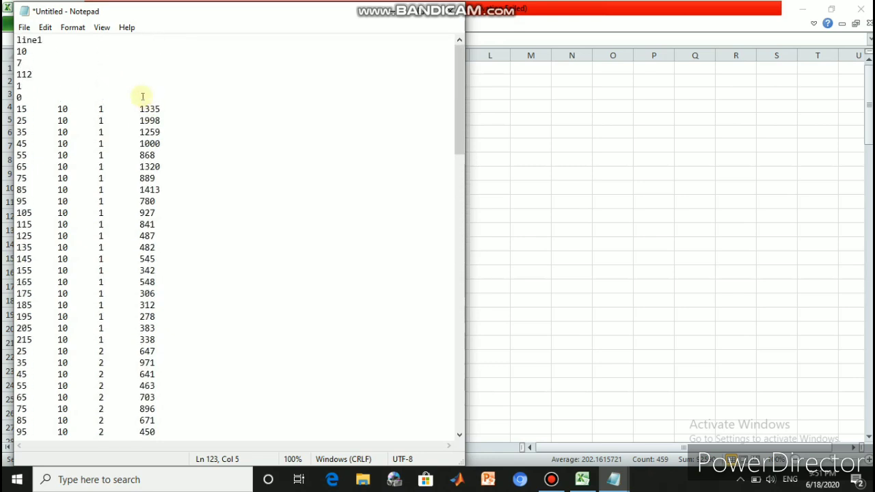
Step: Save the Notepad document in the UAS folder as line1.dat with the file type All Files
click(24, 29)
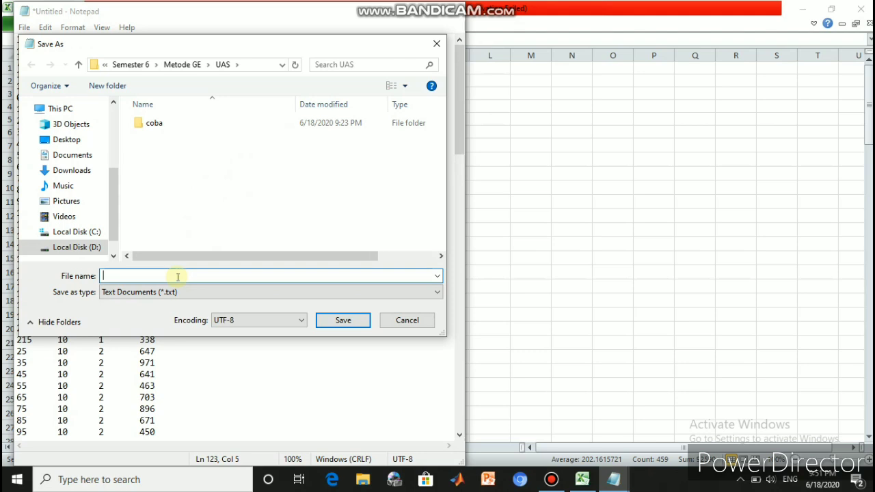
text(line1.dat)
click(184, 293)
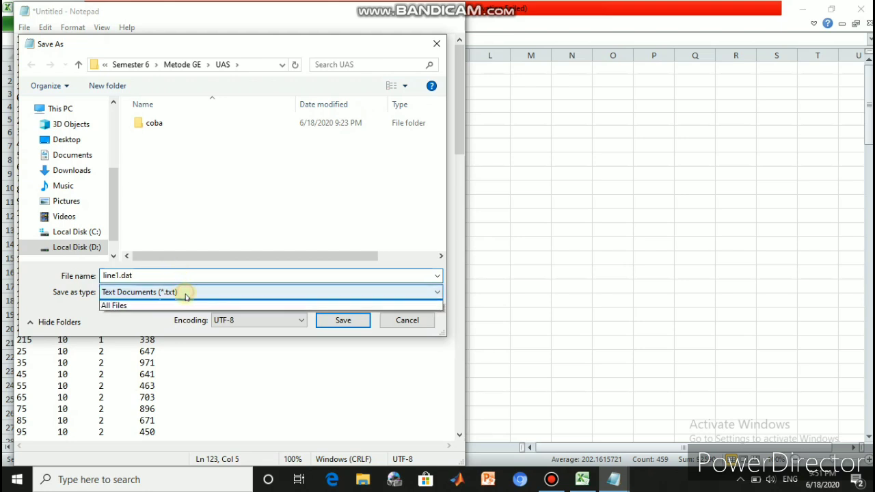
click(171, 311)
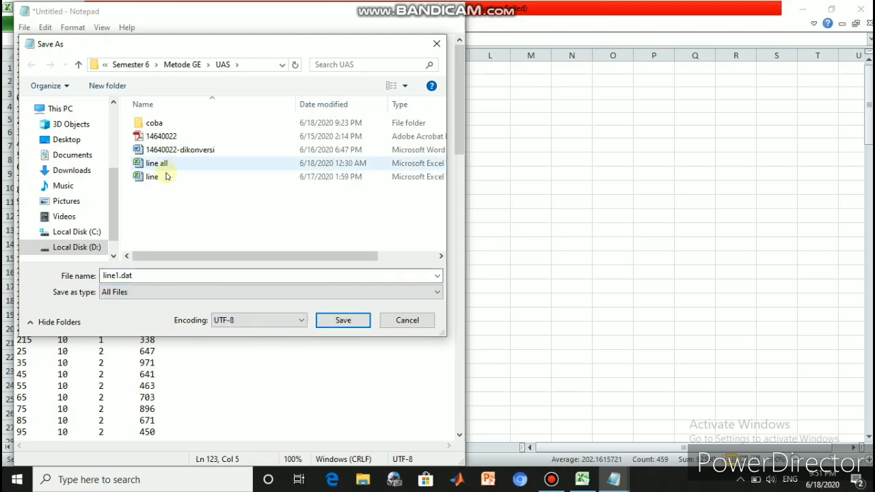
click(344, 321)
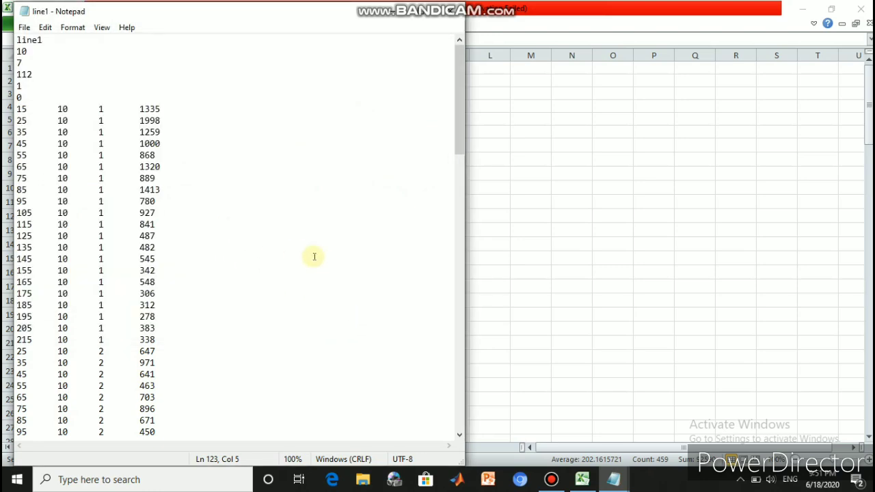
Step: Look through the saved line1 file from its header lines down to the closing zeros
scroll(326, 254, down, 9)
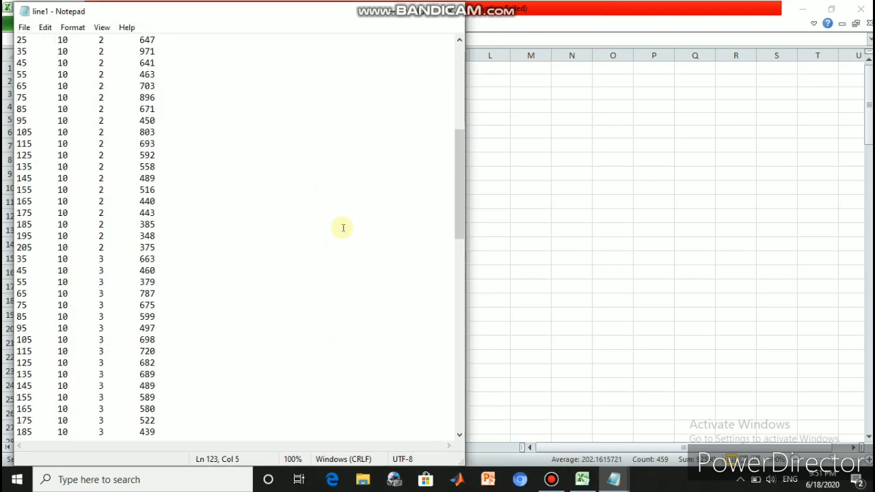
scroll(342, 226, up, 9)
scroll(396, 201, down, 20)
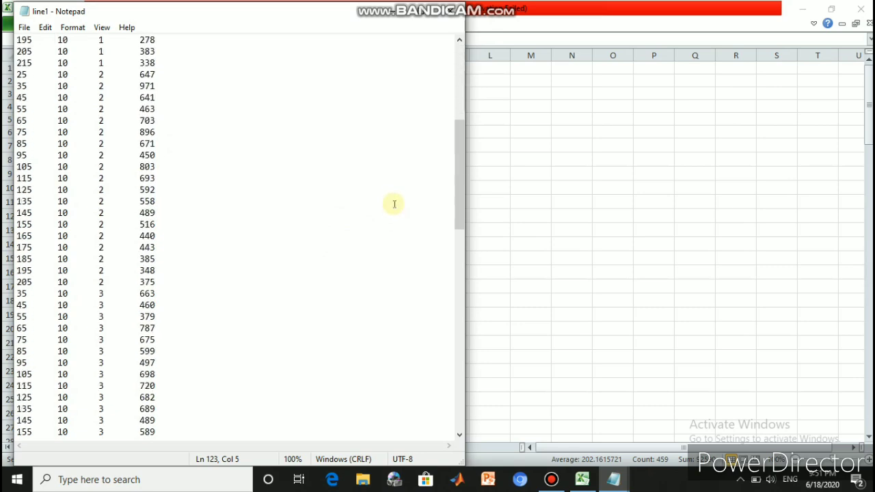
scroll(400, 214, down, 8)
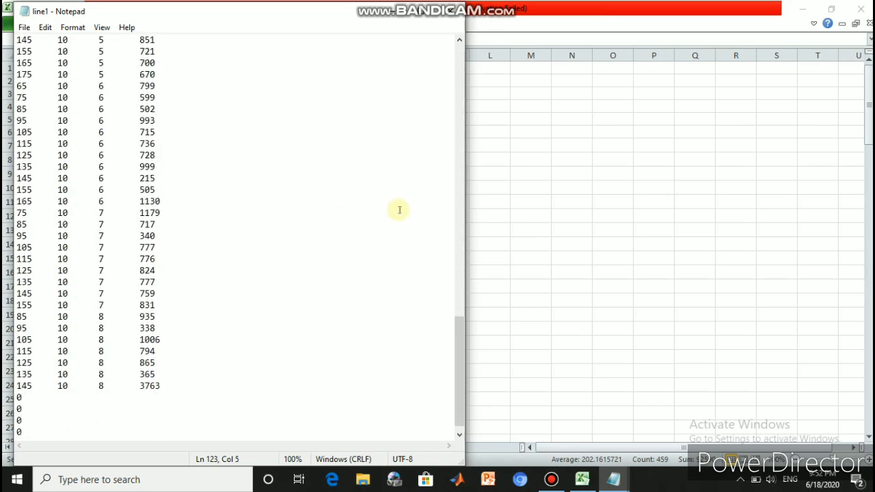
scroll(400, 214, up, 20)
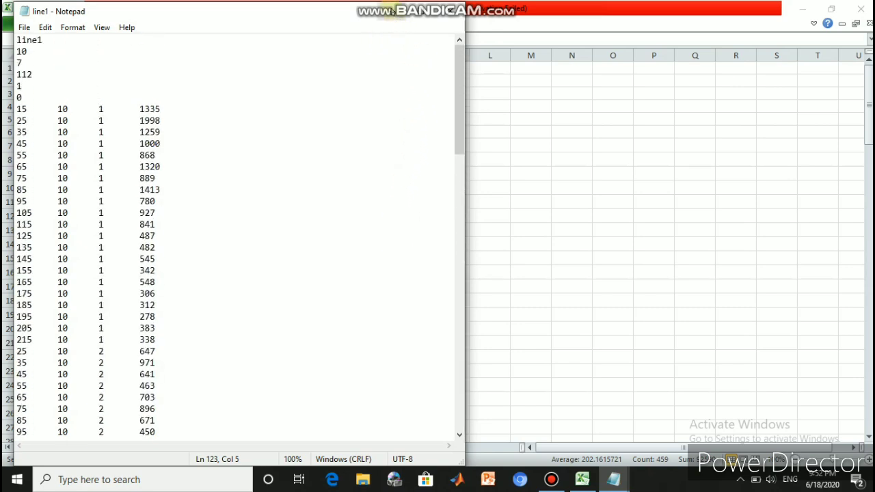
click(386, 11)
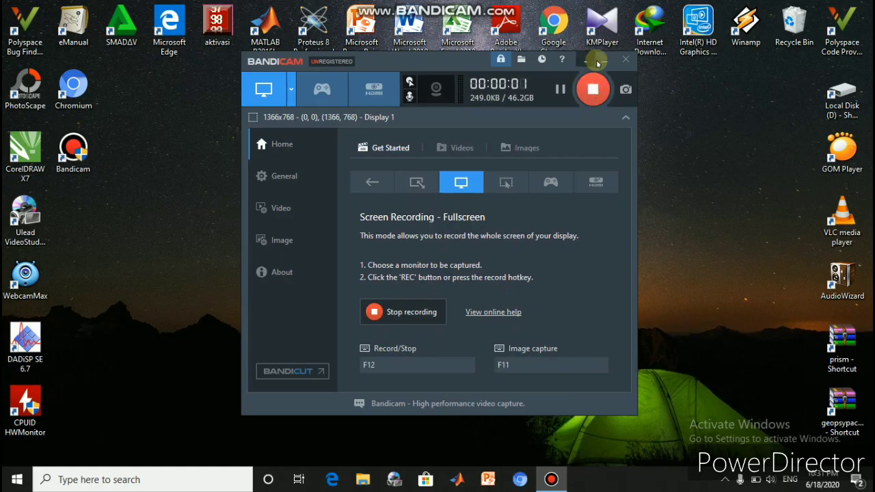
Step: Search Windows for res2dinv, launch Res2dinvx64 and dismiss its licence and System Resources messages
click(604, 64)
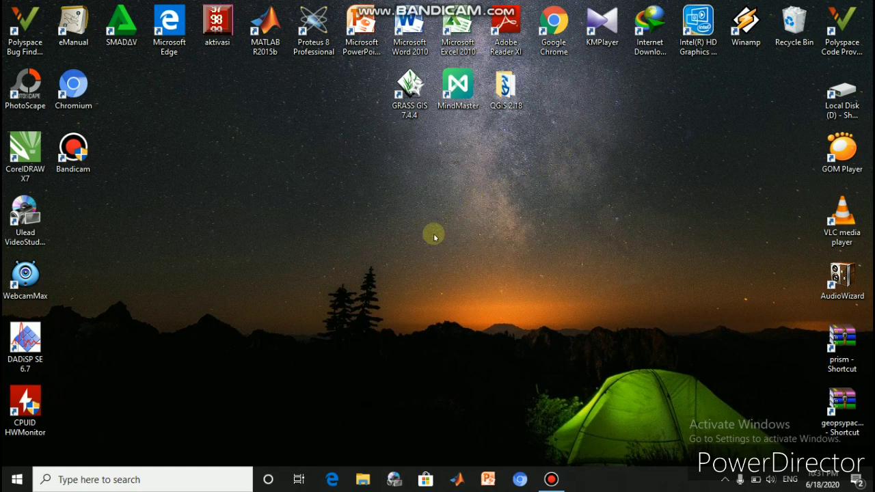
click(154, 469)
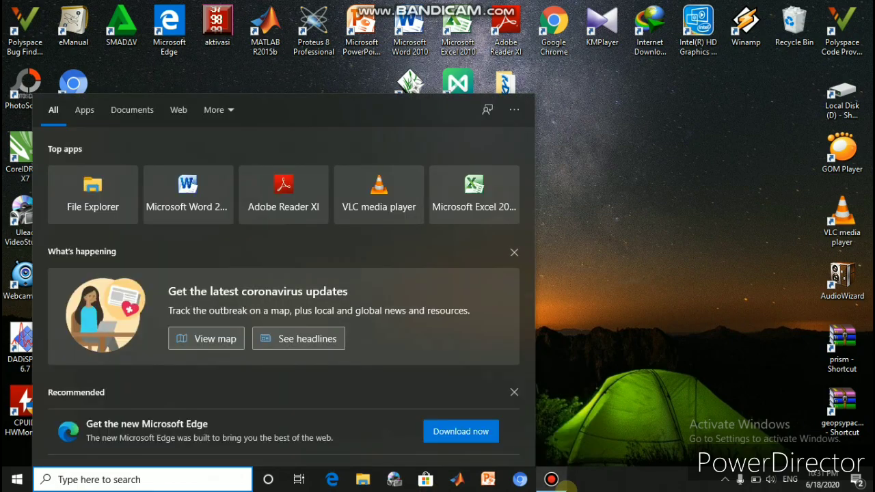
text(res2dinv)
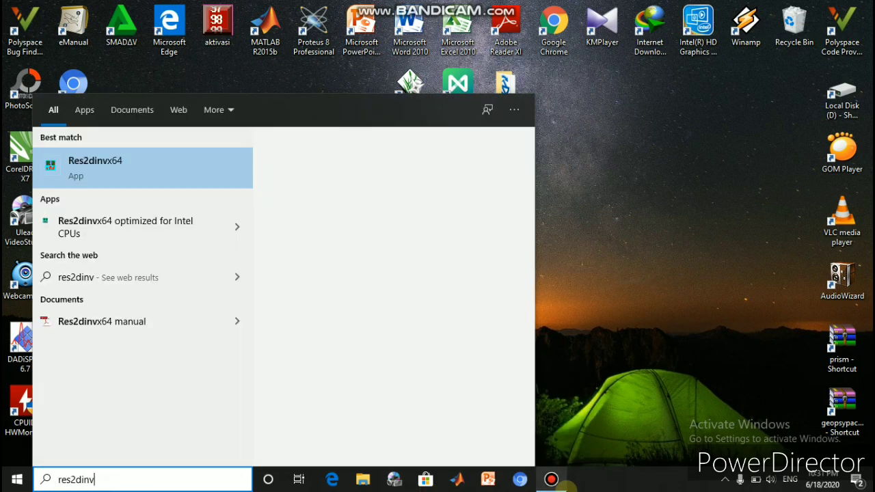
click(181, 177)
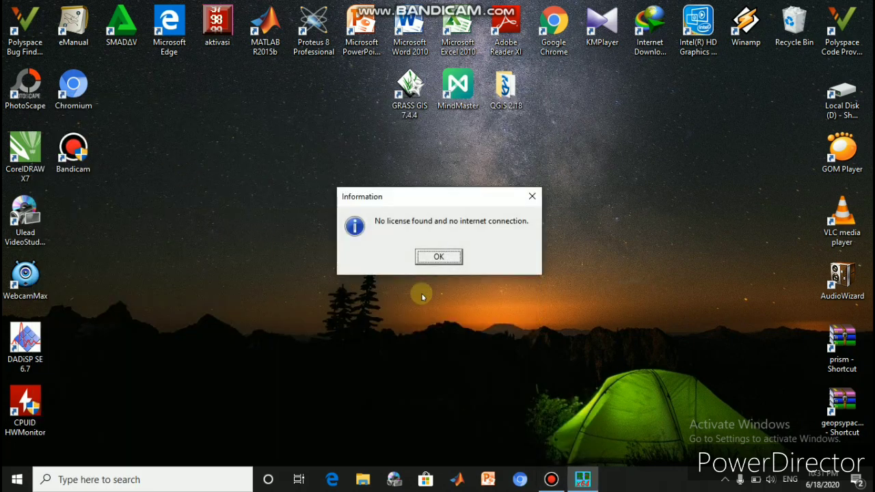
click(442, 257)
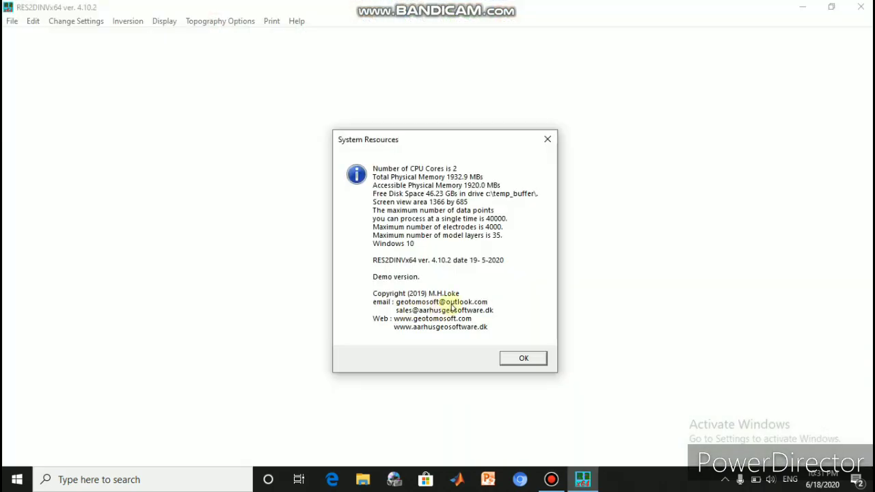
click(524, 359)
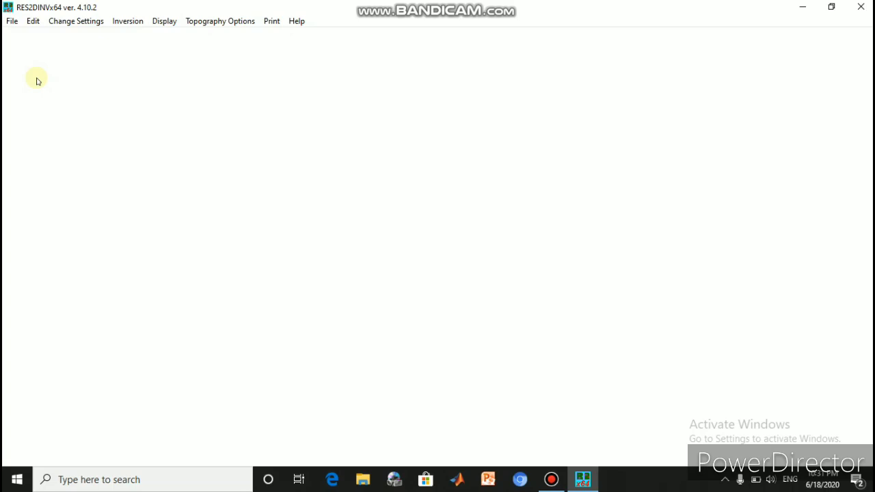
Step: Read the line1 data file from the UAS folder into RES2DINVx64 and acknowledge the completion messages
click(11, 24)
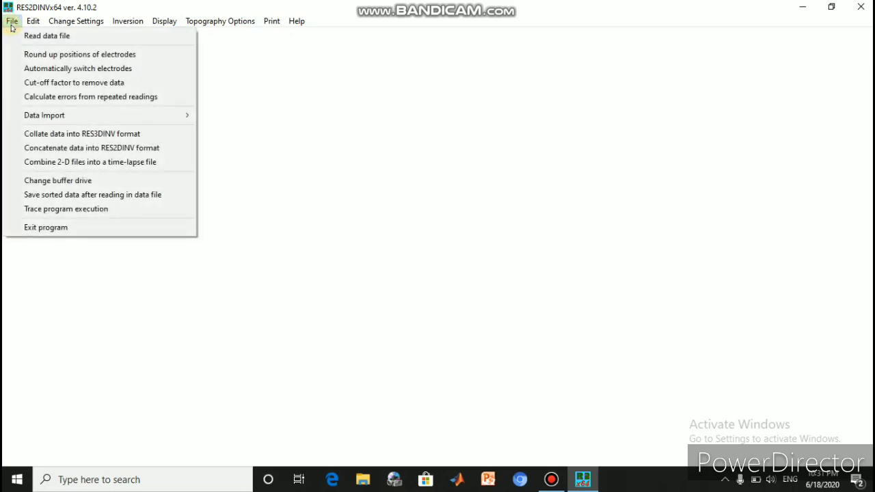
click(38, 38)
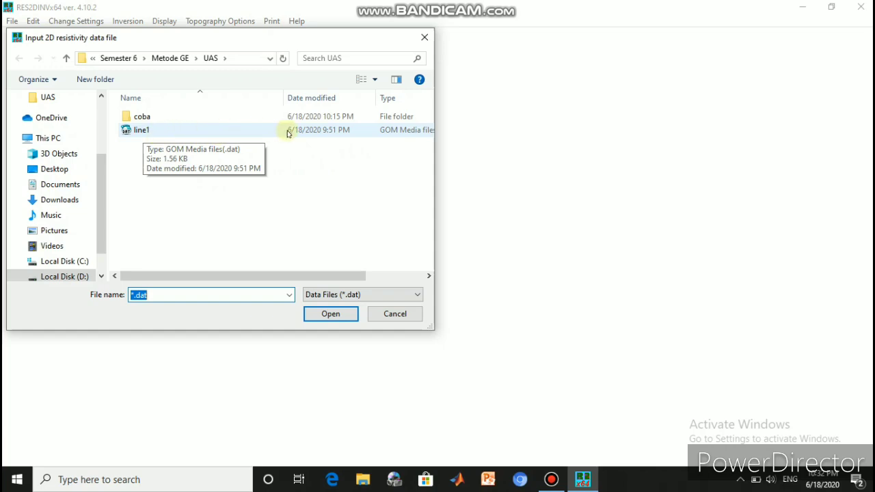
double_click(312, 133)
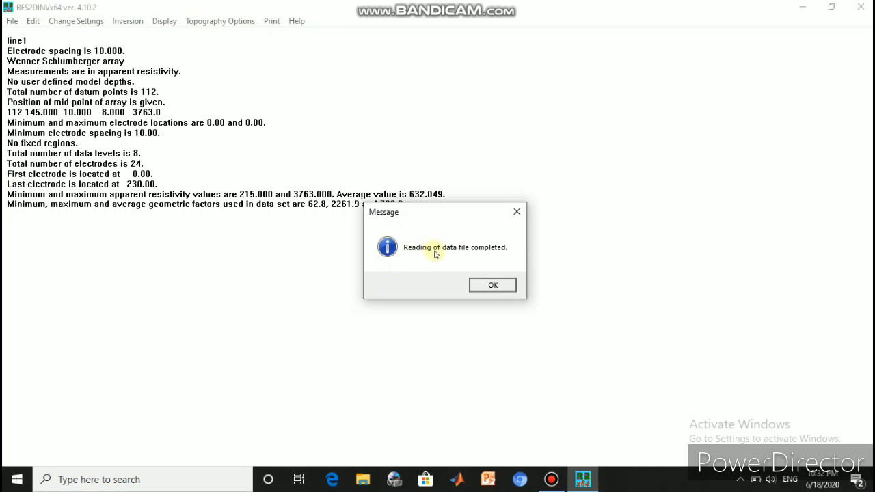
click(495, 285)
click(517, 301)
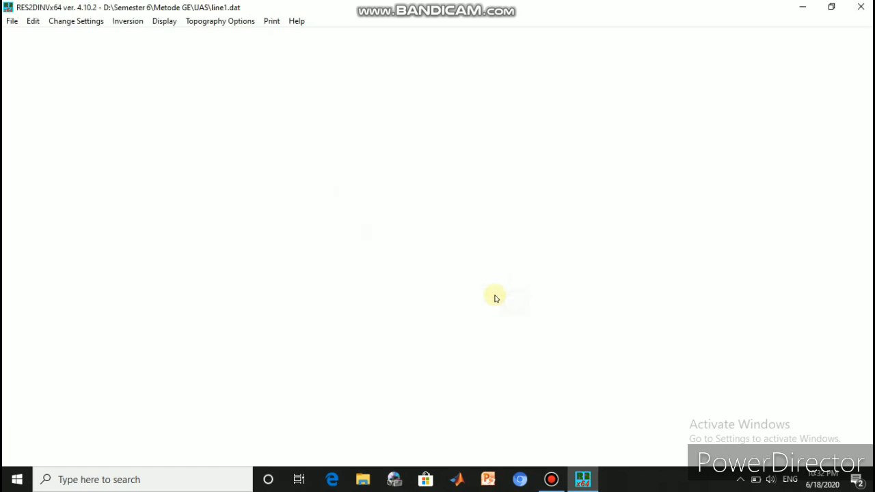
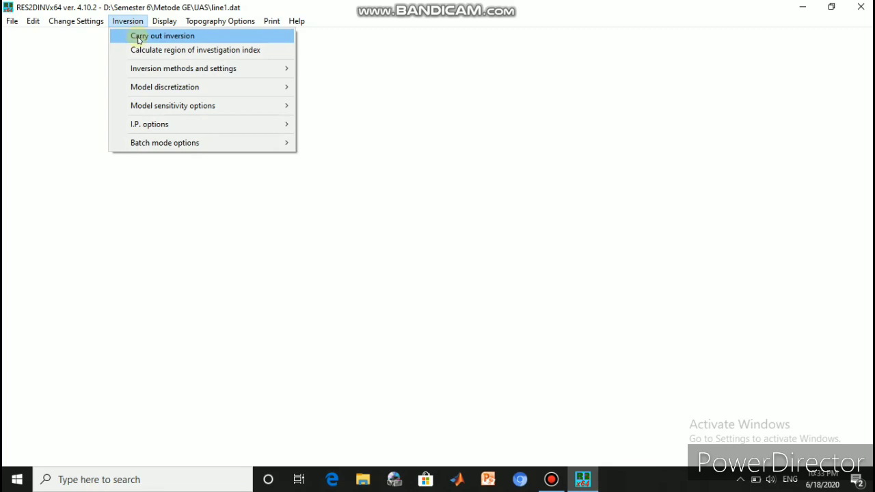
Step: Carry out the inversion of the line1 data, saving the results as inversion file line1 in the UAS folder
click(211, 37)
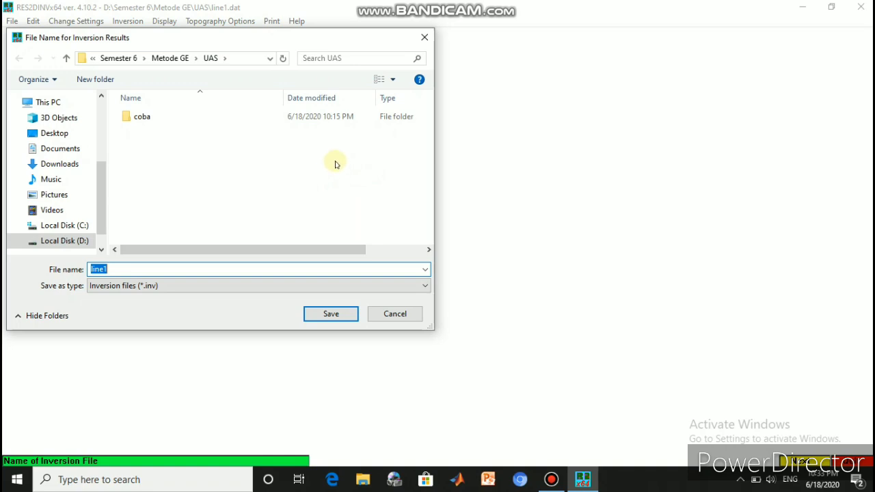
click(121, 271)
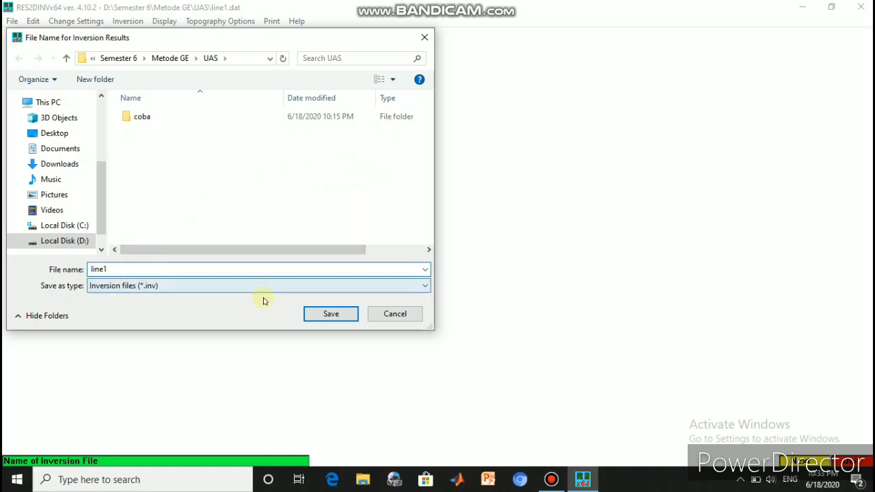
click(326, 314)
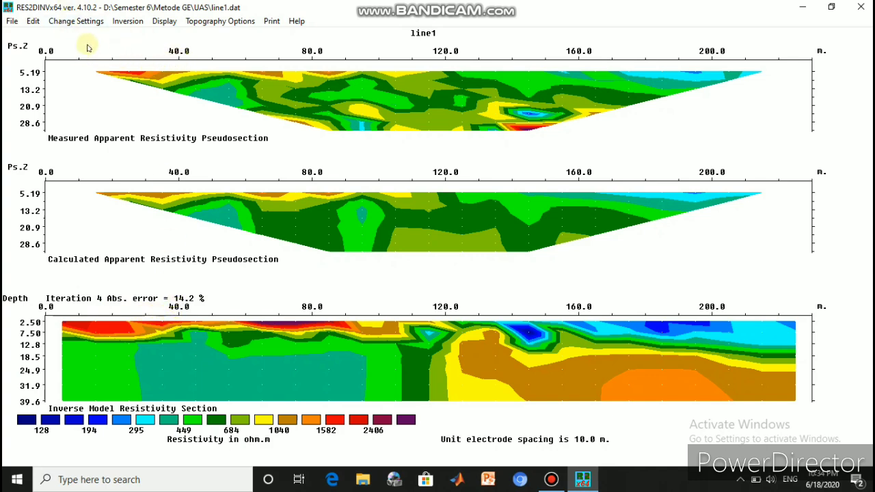
Step: Open Exterminate bad data points and mark the sharply low outliers on the 6.0, 7.0 and 8.0 profiles
click(33, 22)
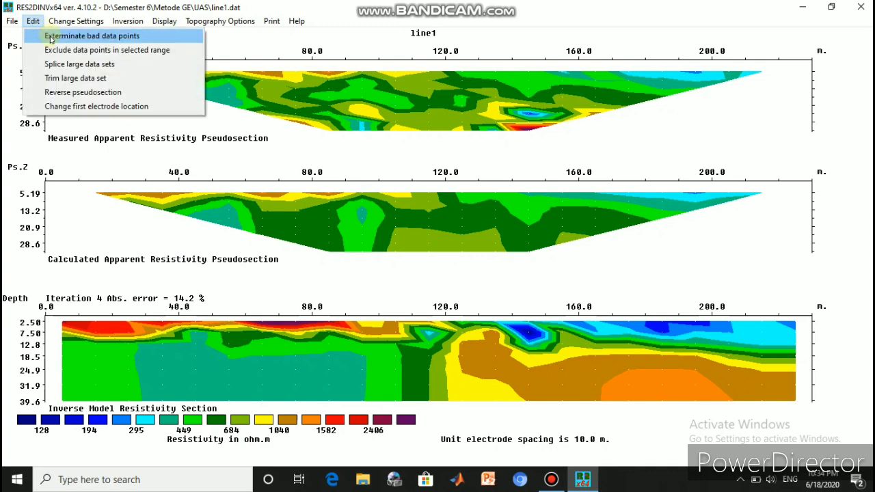
click(93, 38)
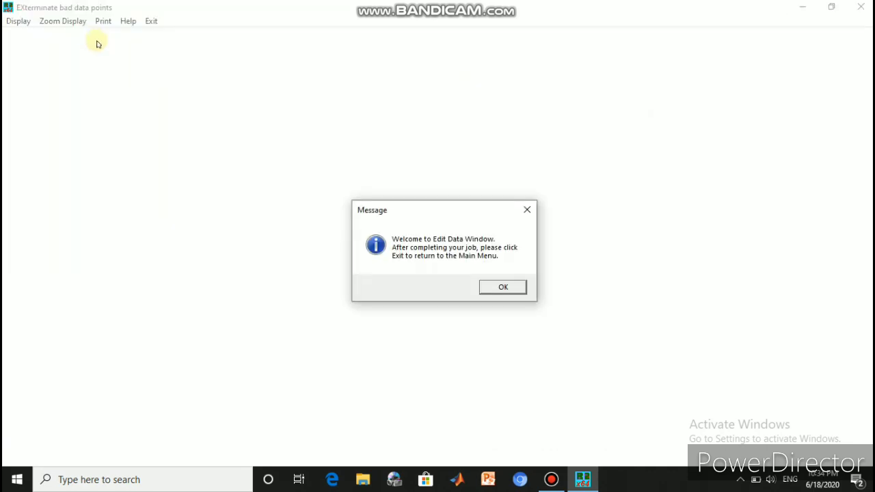
click(504, 289)
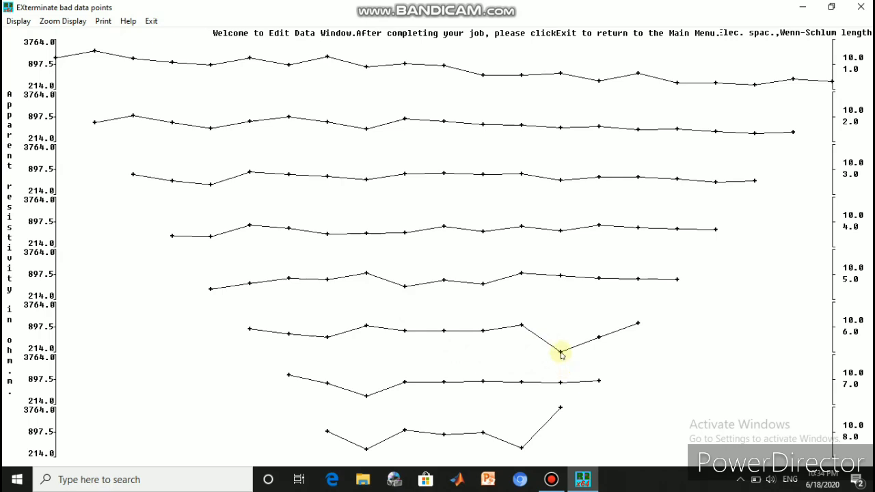
click(522, 447)
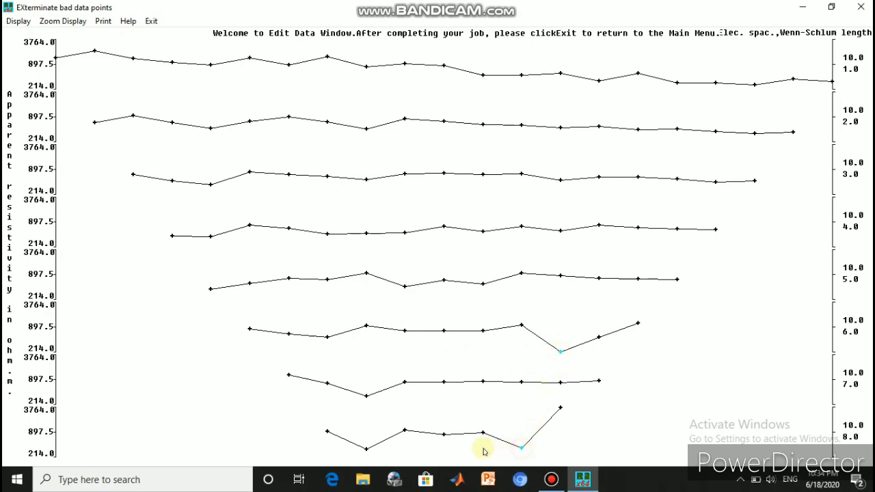
click(367, 449)
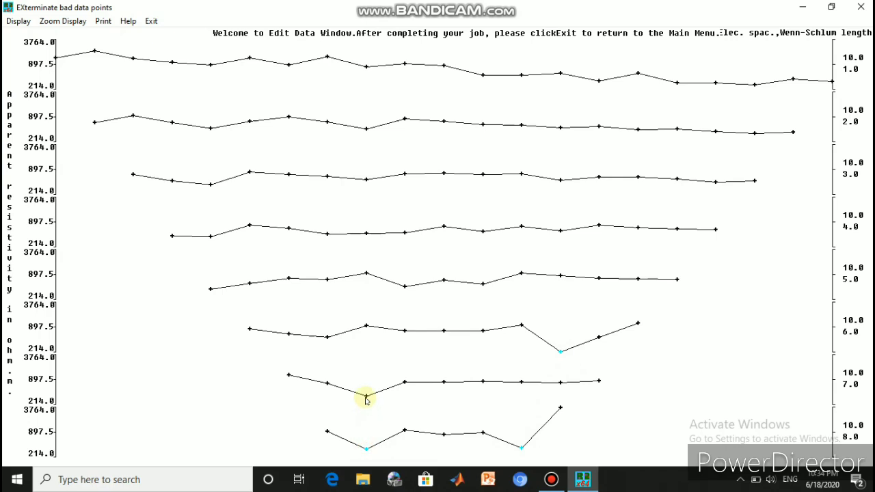
click(366, 397)
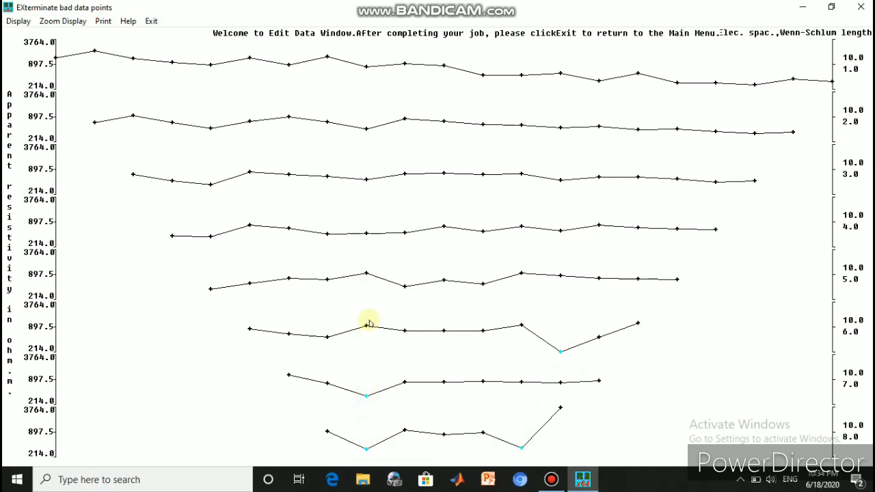
Step: Mark the fourth to eighth points on the 6.0 profile, the fourth on 7.0 and the last on 8.0 for removal
click(366, 328)
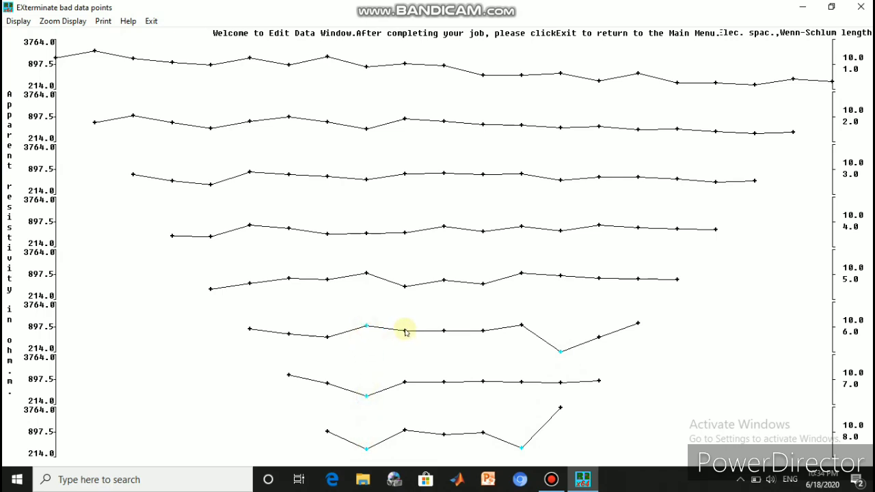
click(444, 332)
click(483, 332)
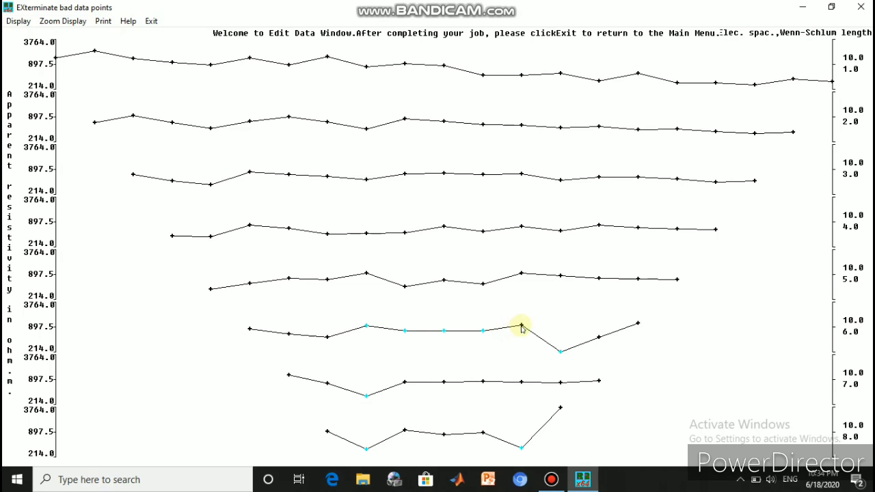
click(522, 326)
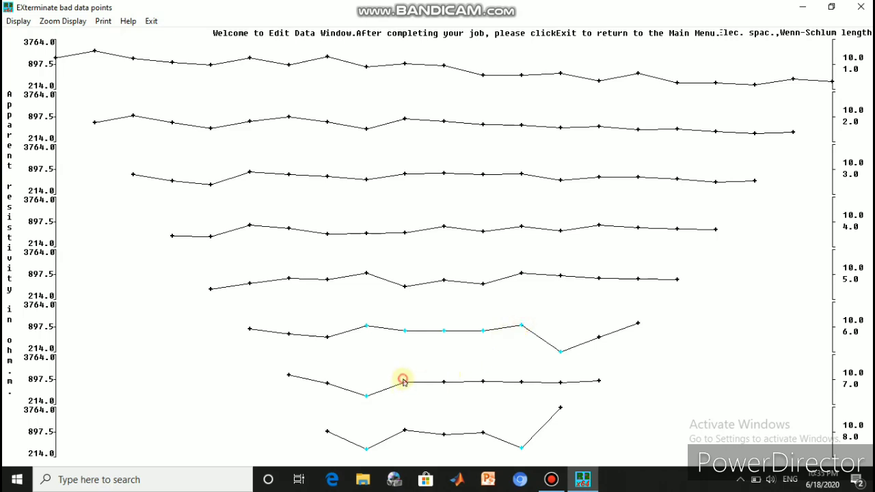
click(560, 409)
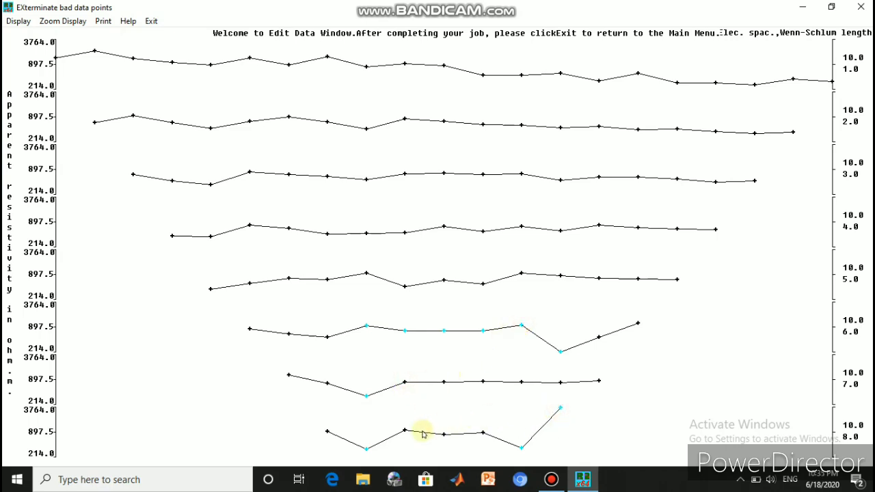
click(405, 382)
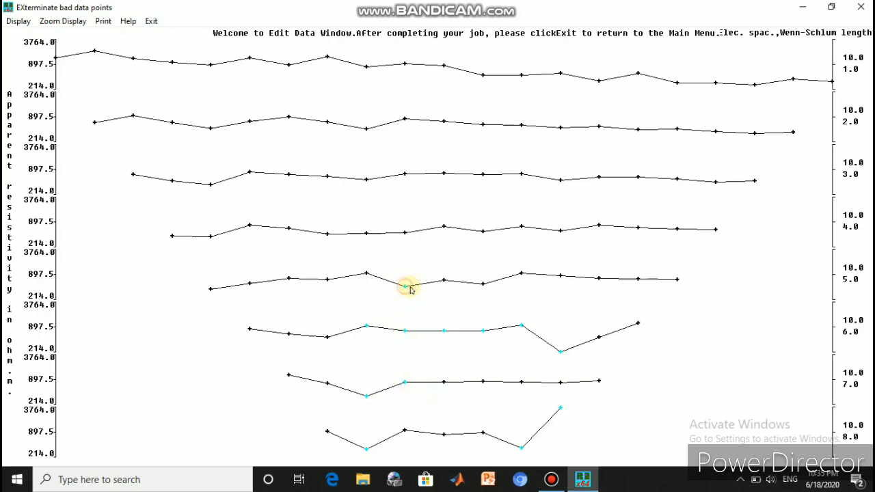
Step: Mark points 6 to 8 on the 5.0 profile, 8 on 4.0, 4 and 9 on 2.0, and 6, 8 and 16 on 1.0
click(444, 281)
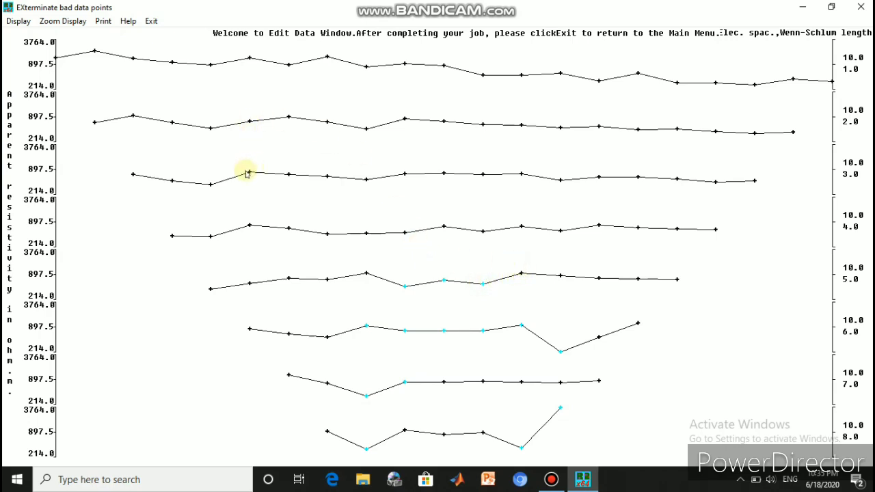
click(405, 119)
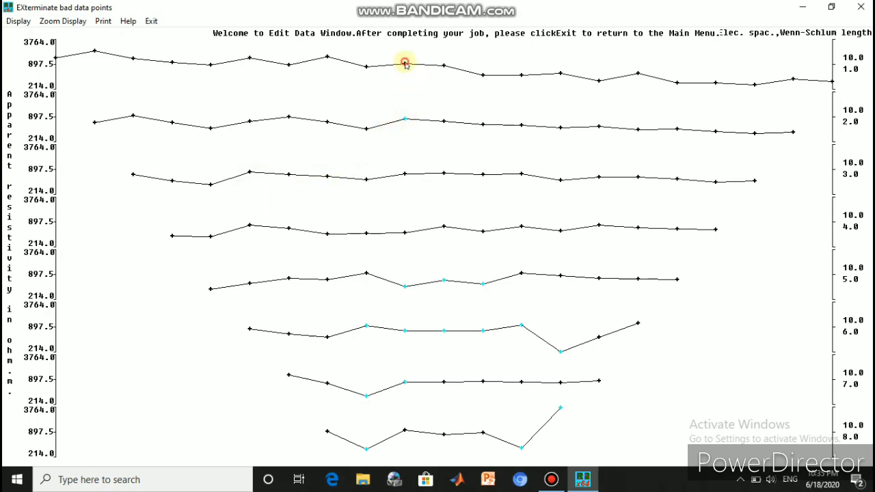
click(638, 74)
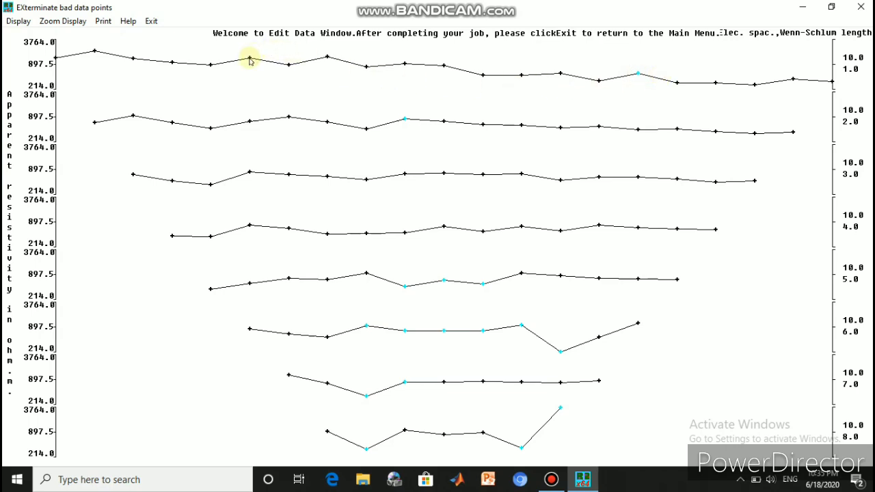
click(328, 58)
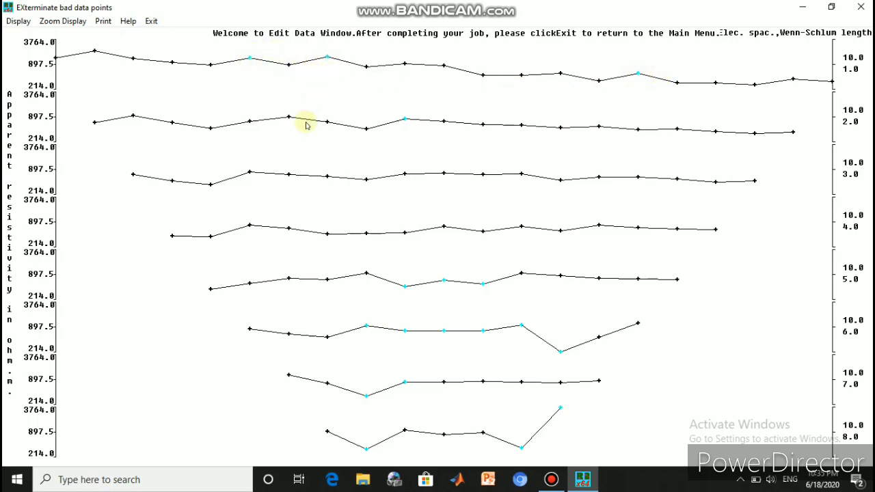
click(211, 128)
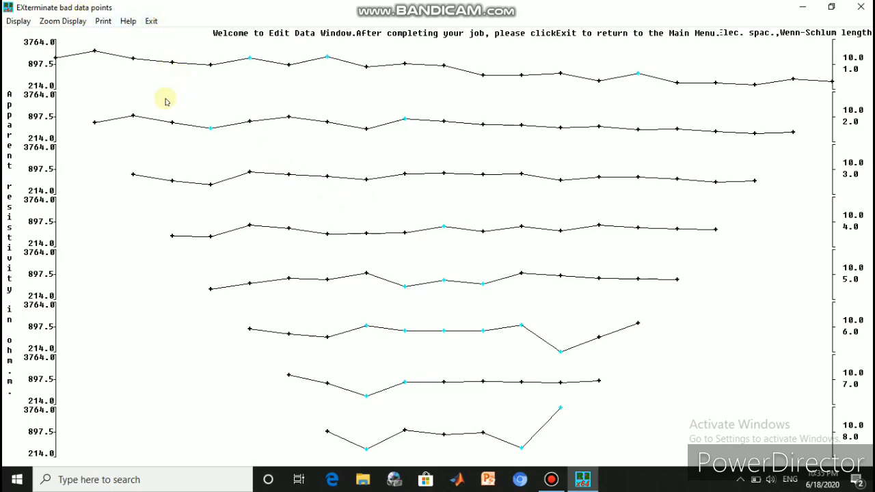
Step: Quit the bad data point editor, retaining the removed datum points, and acknowledge the messages about the modified data set
click(152, 22)
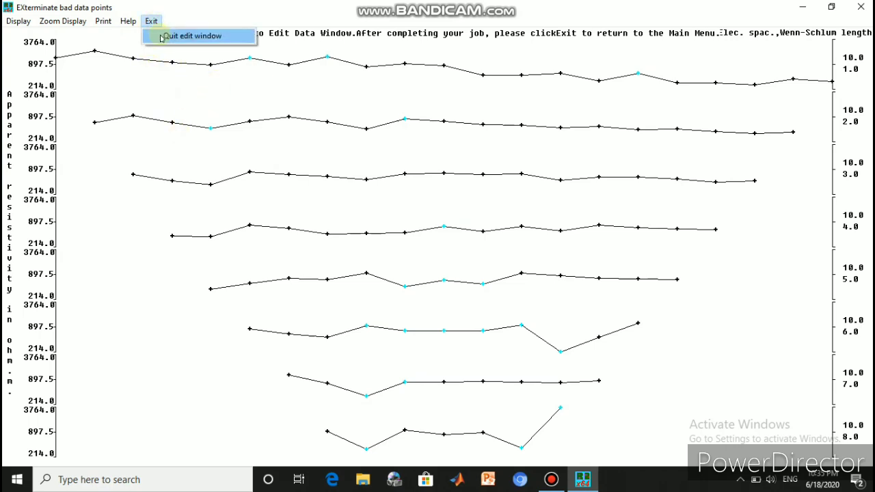
click(183, 38)
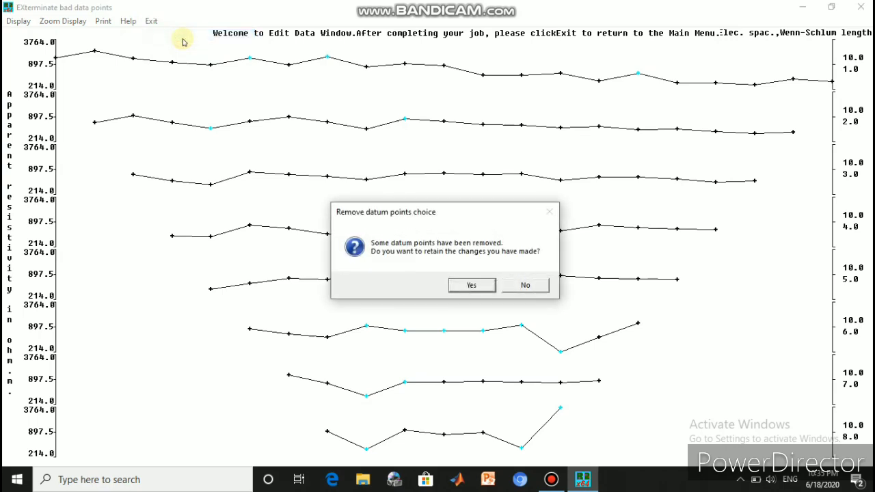
click(471, 286)
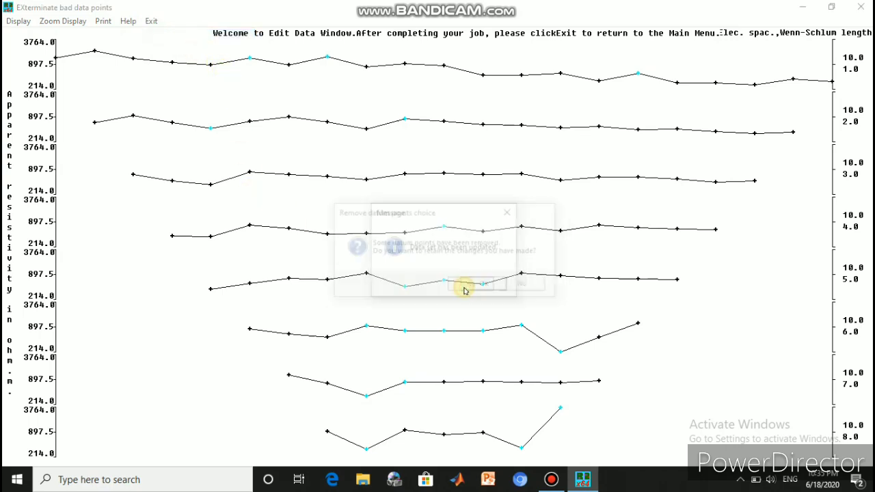
click(477, 287)
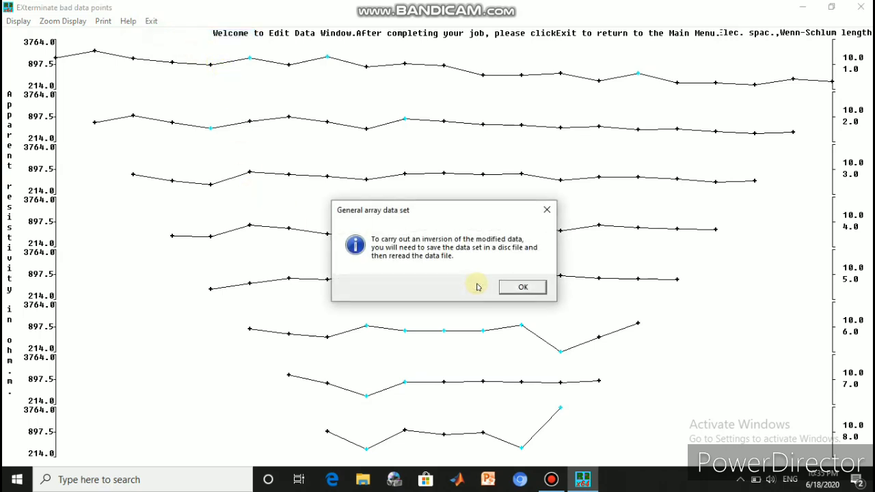
click(521, 288)
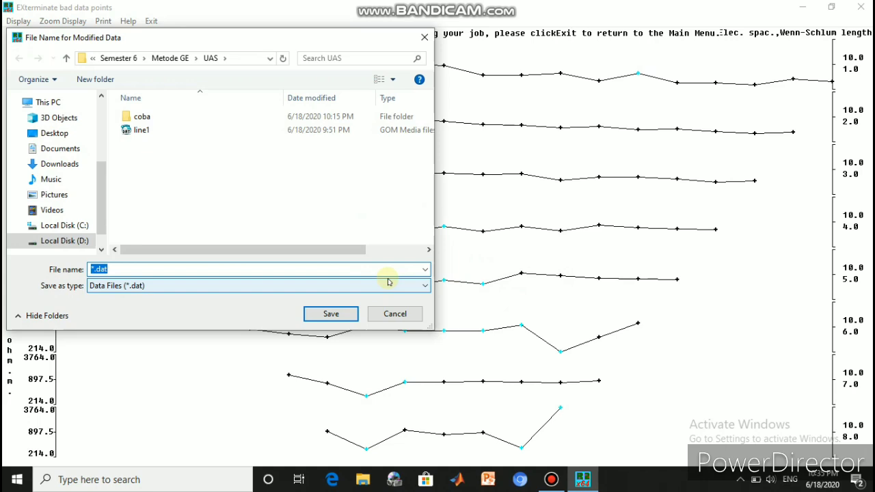
Step: Save the modified data as data file line1new in the UAS folder and acknowledge the closing message
click(388, 282)
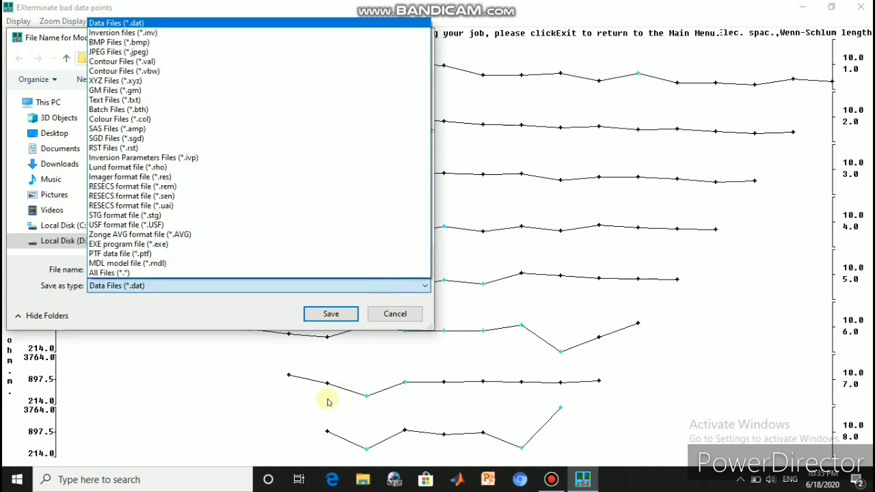
click(237, 417)
click(123, 268)
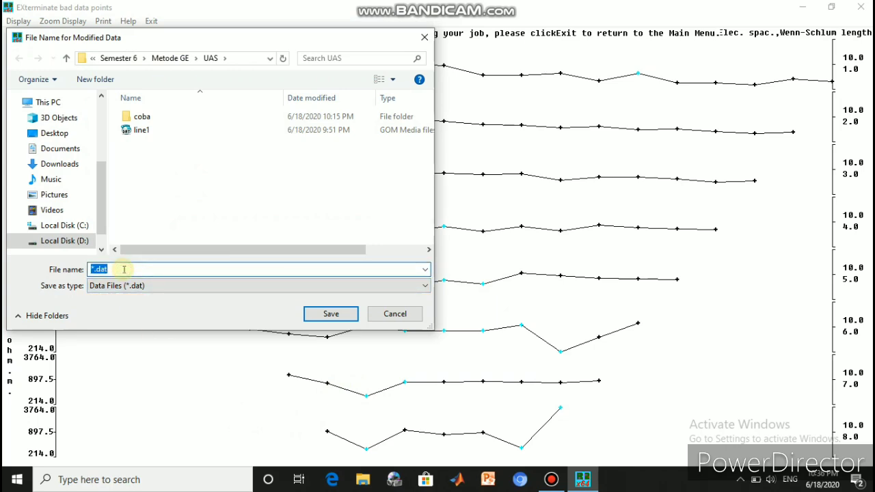
text(line1)
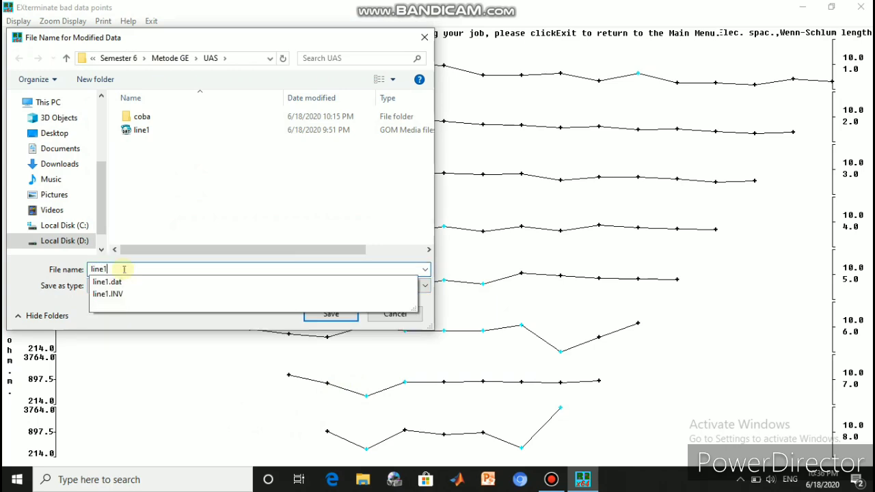
text(new)
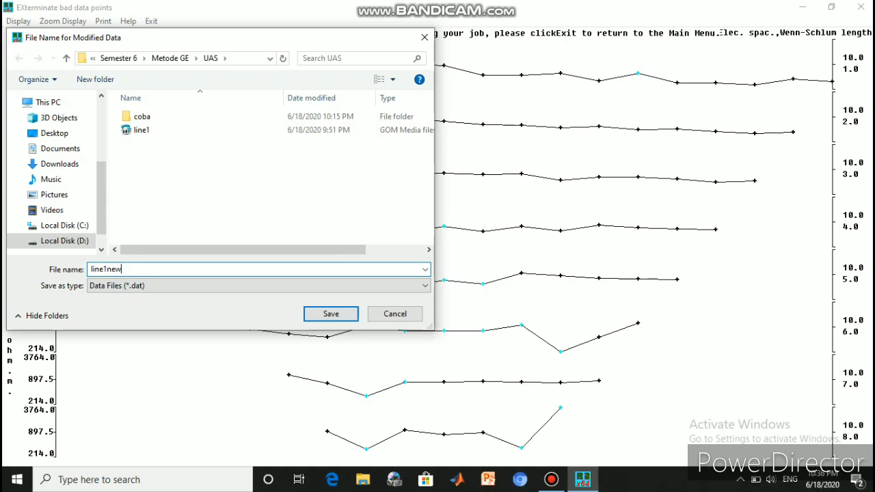
click(332, 313)
click(527, 292)
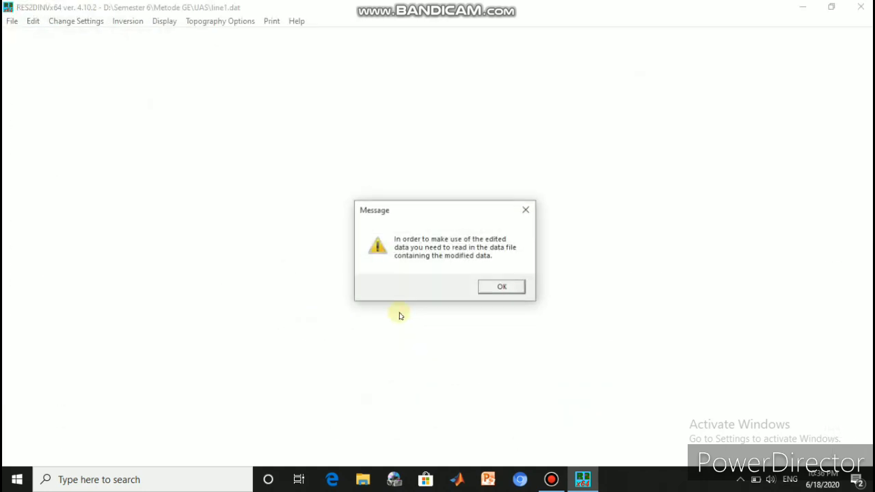
click(504, 287)
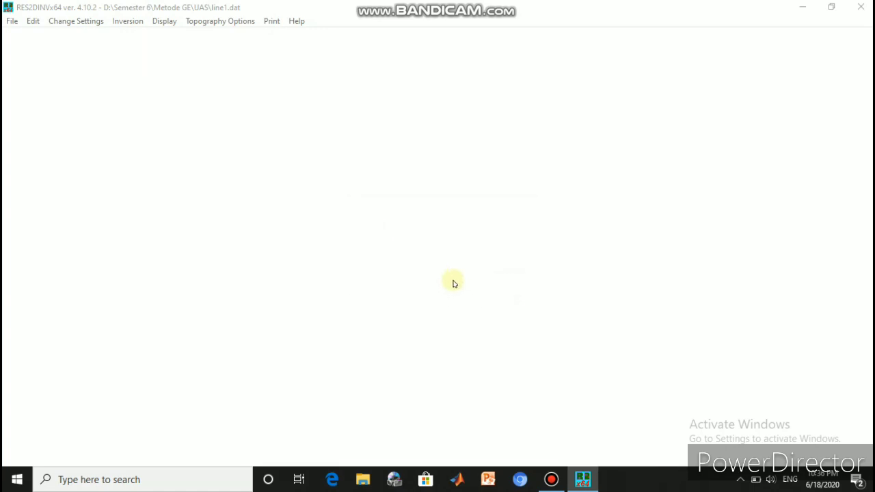
Step: Read the line1new data file from the UAS folder and acknowledge the completion messages
click(10, 22)
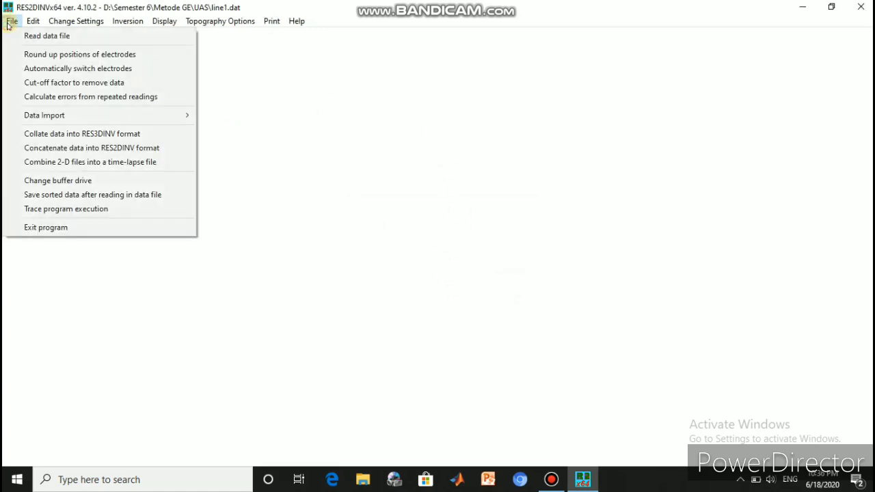
click(31, 35)
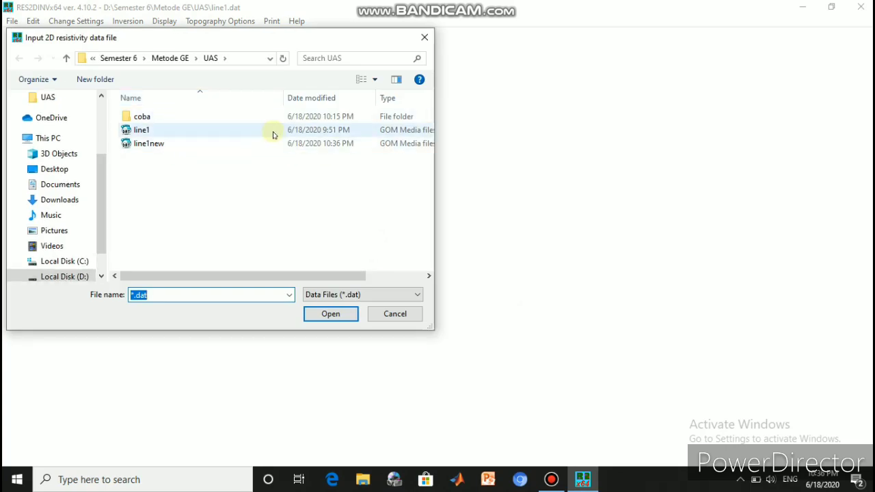
double_click(292, 146)
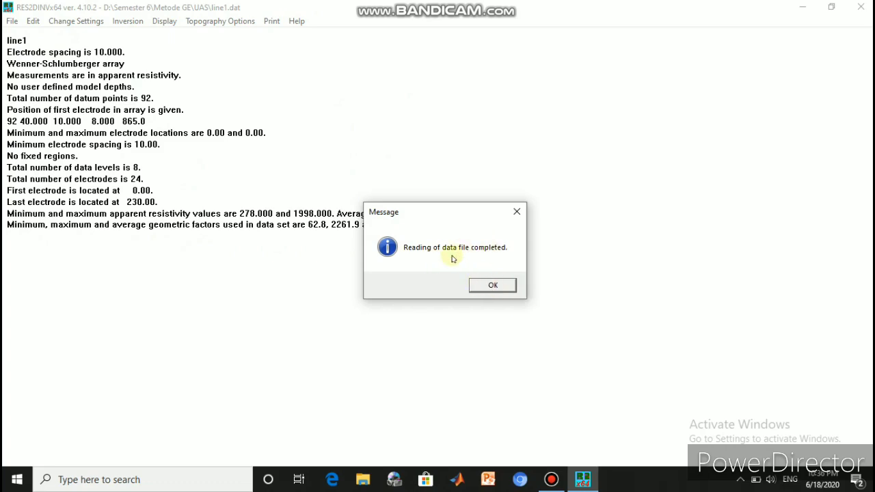
click(483, 285)
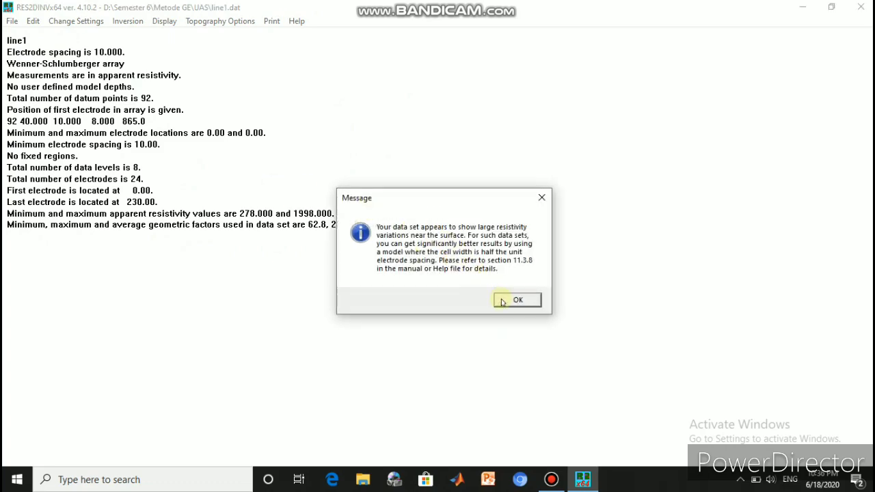
click(514, 299)
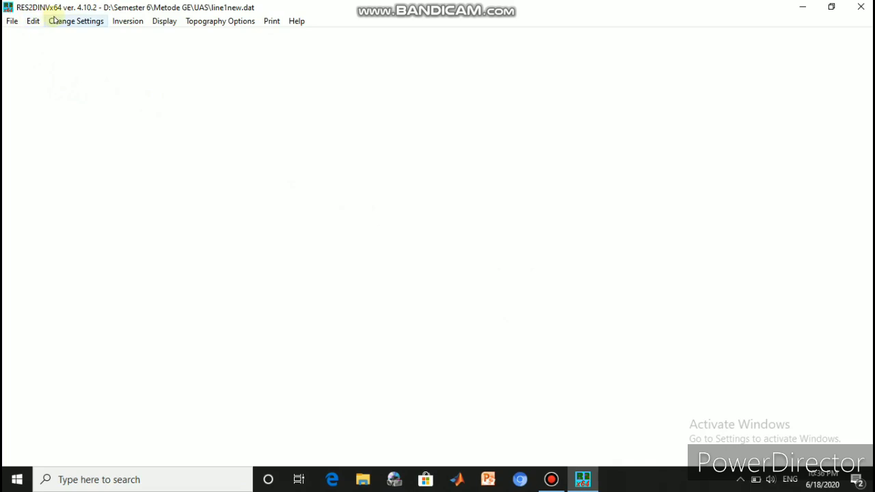
Step: Set the inversion to use apparent resistivity directly instead of its logarithm
click(130, 21)
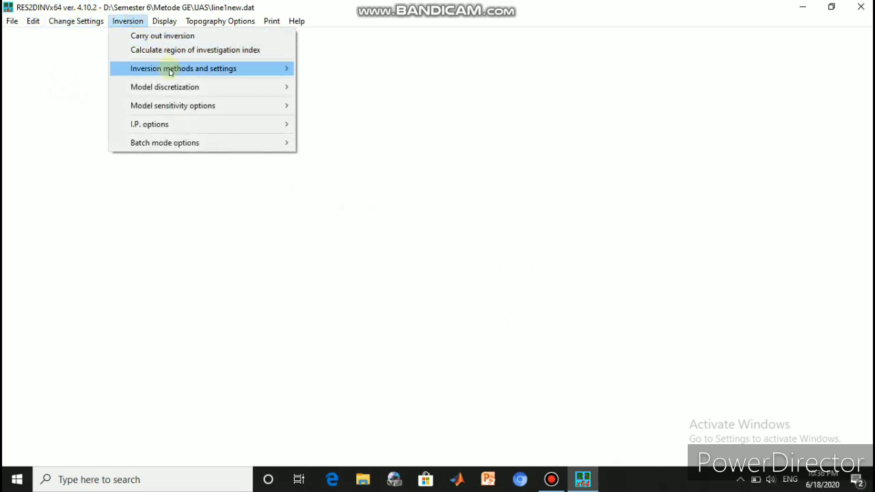
mouse_move(171, 72)
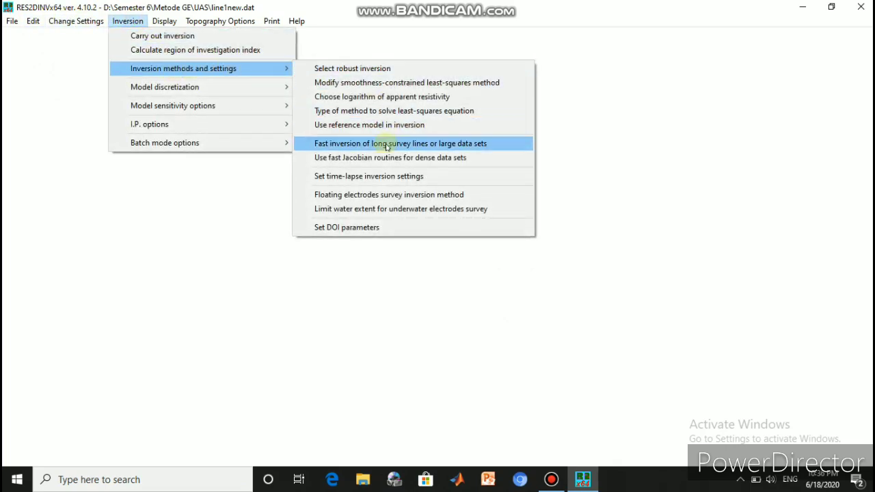
click(389, 99)
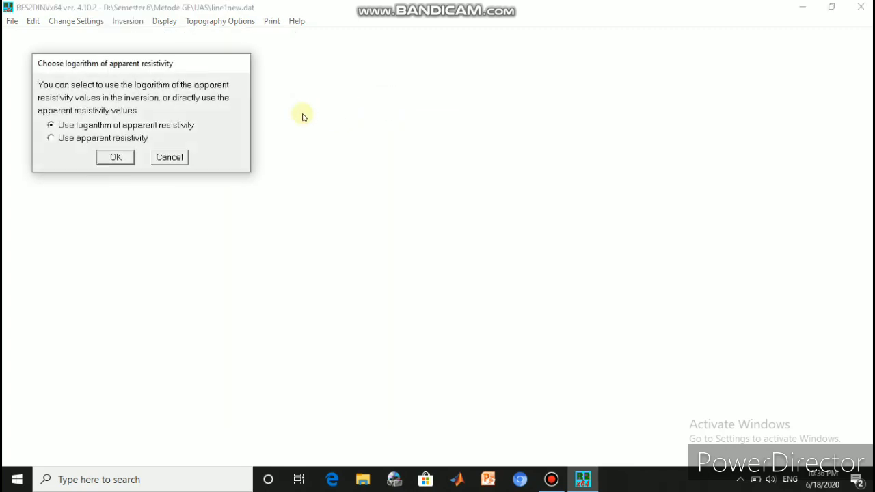
click(52, 139)
click(113, 157)
Step: Carry out the inversion of the edited data, saving the results as inversion file line1new in the UAS folder
click(130, 22)
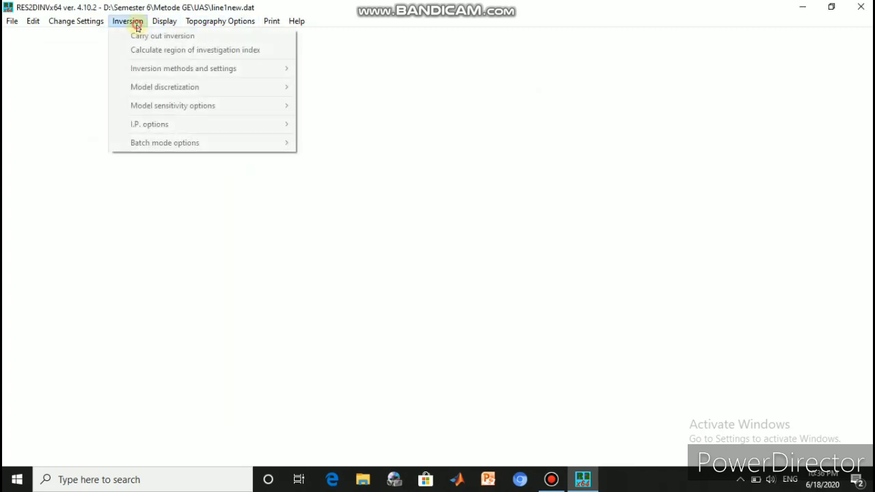
click(135, 35)
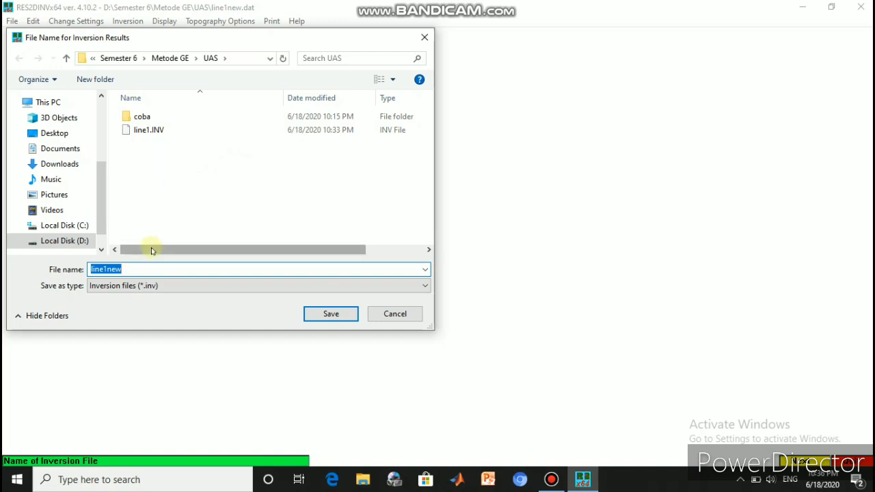
click(140, 269)
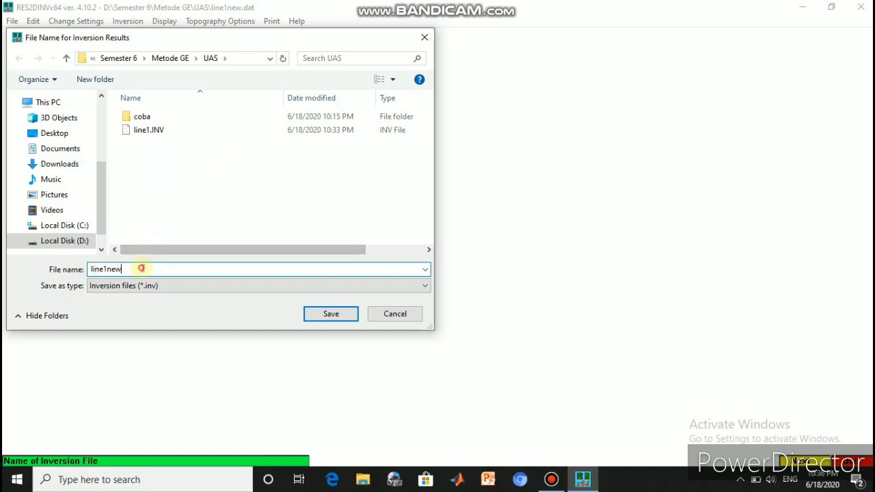
click(326, 315)
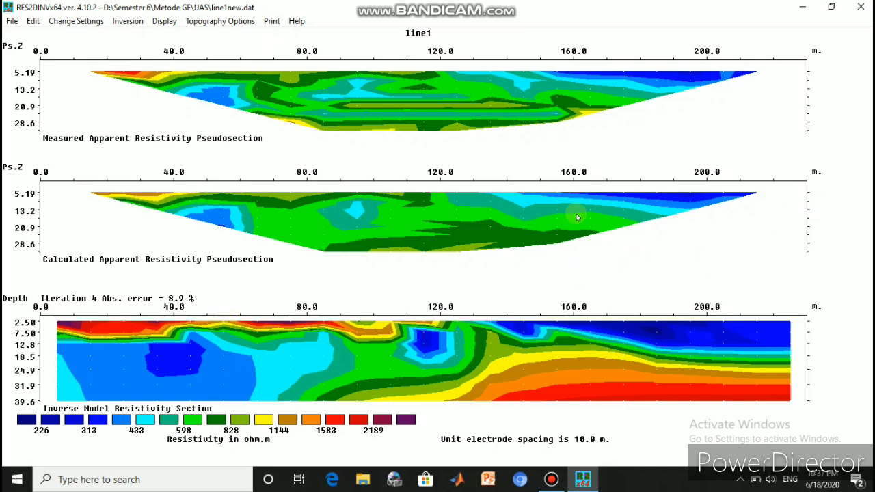
click(800, 9)
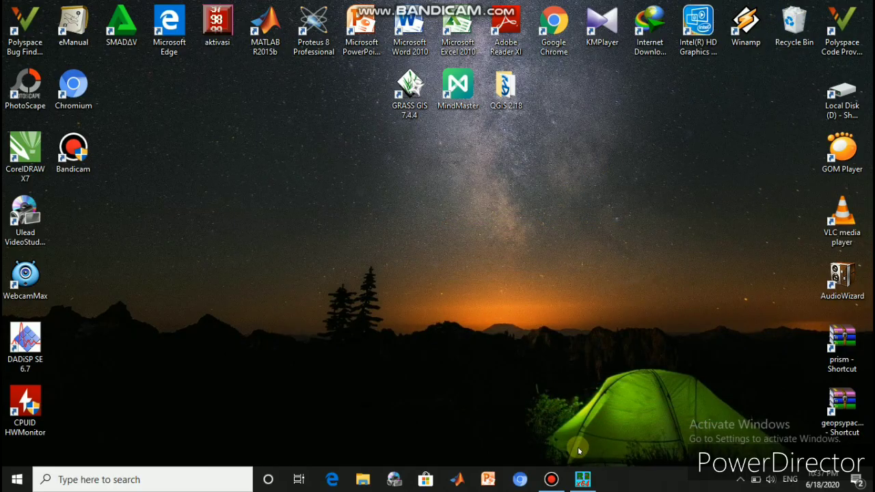
click(582, 481)
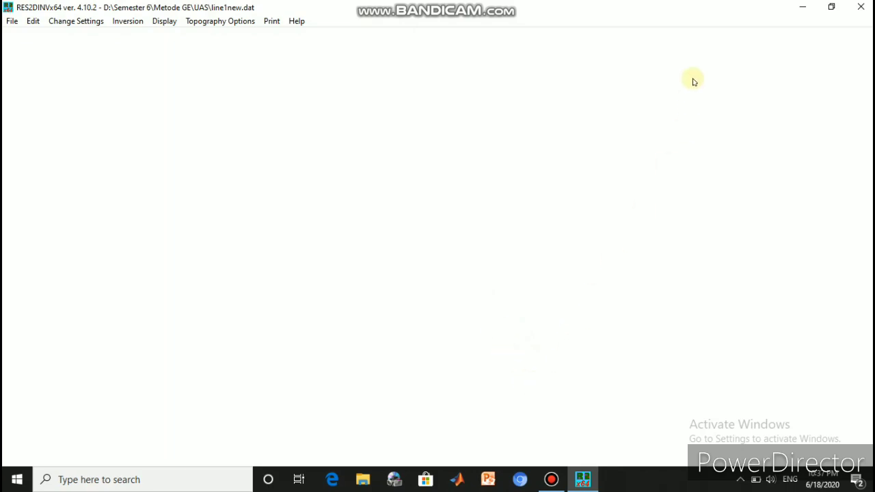
click(803, 6)
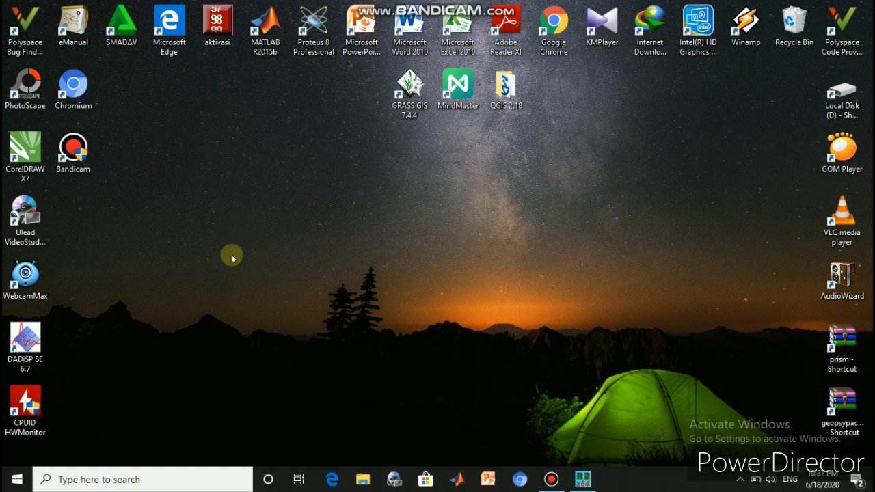
click(552, 480)
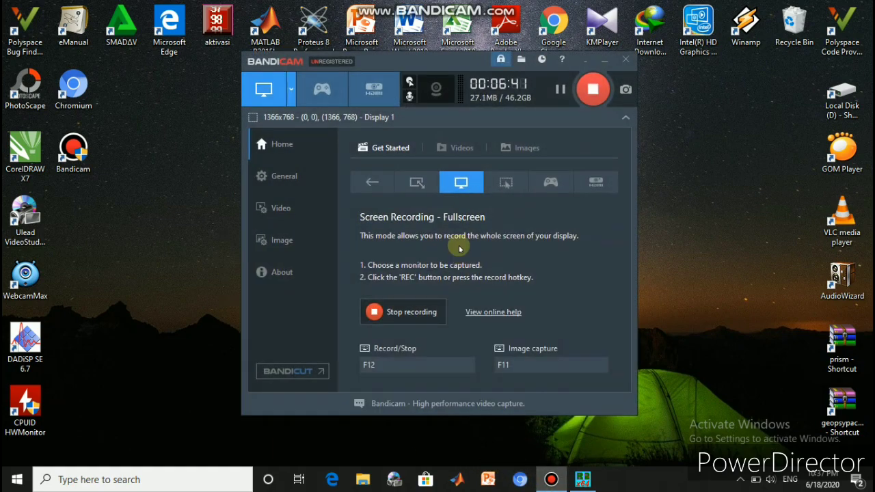